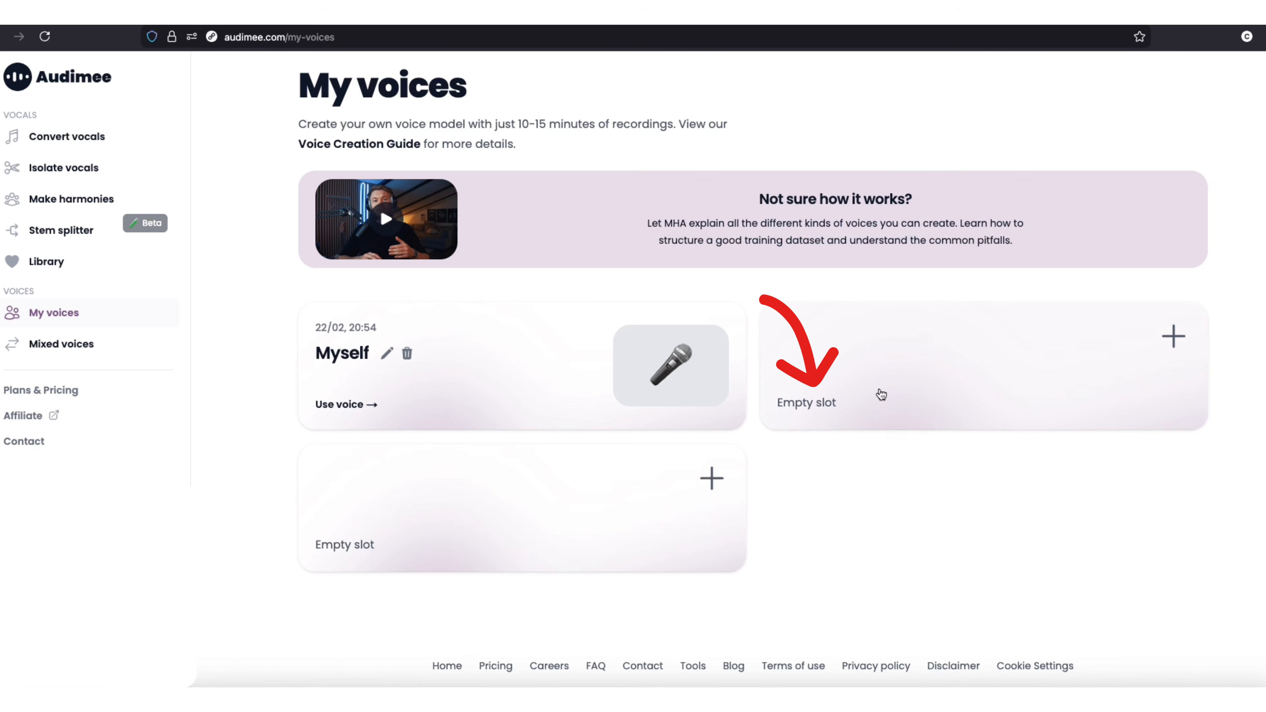
# - Create a new voice model in an empty slot from VOICE OVER.wav, entering the voice owner's name and adding the cat image
pyautogui.click(866, 387)
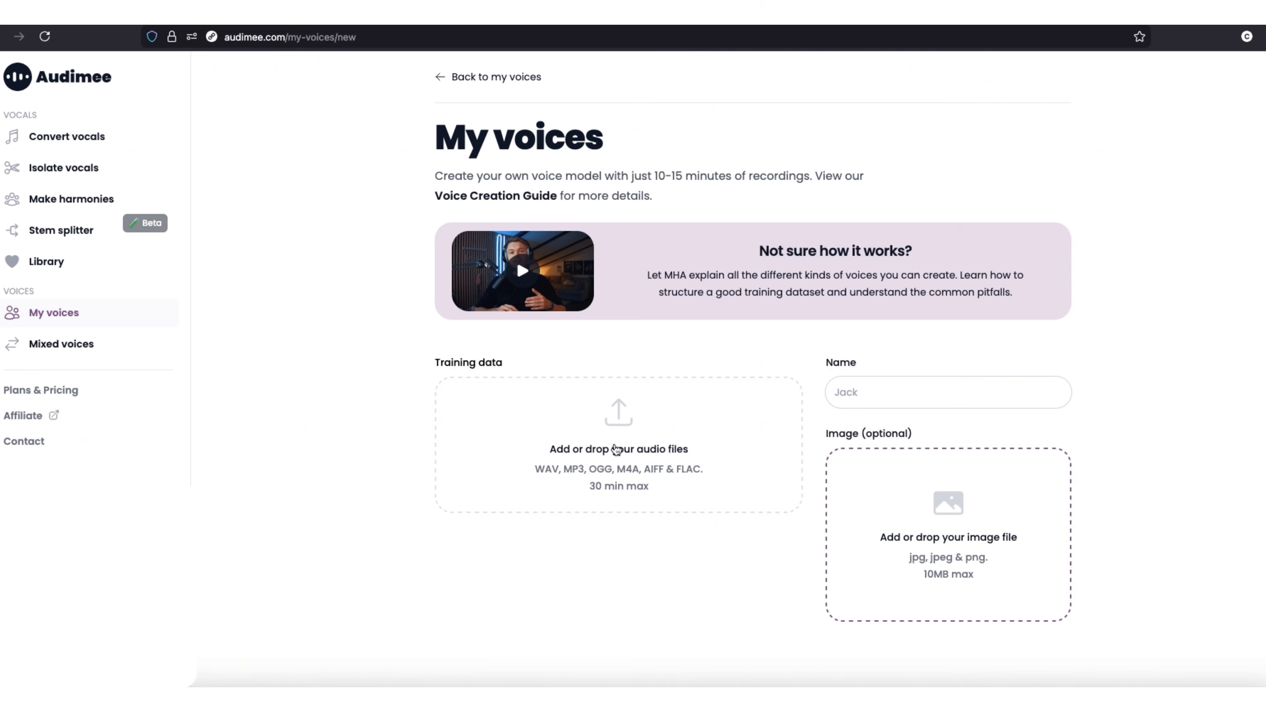
pyautogui.click(597, 430)
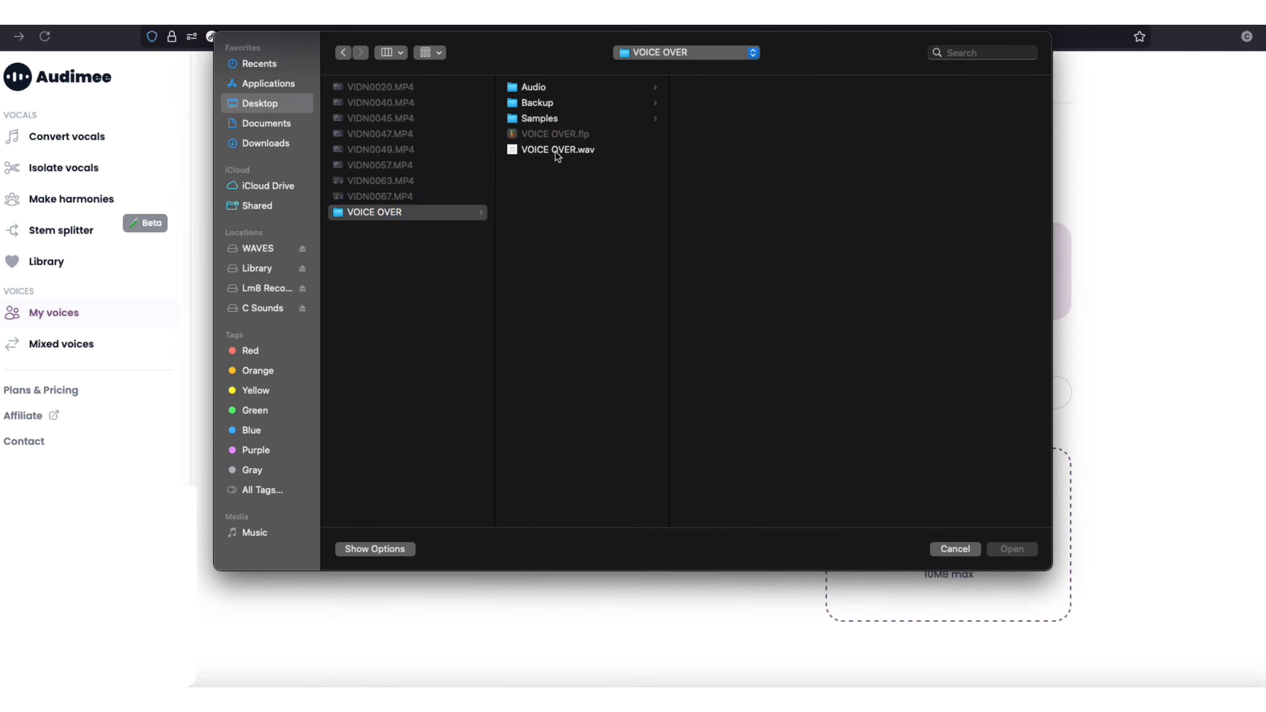
pyautogui.click(557, 150)
pyautogui.click(1009, 549)
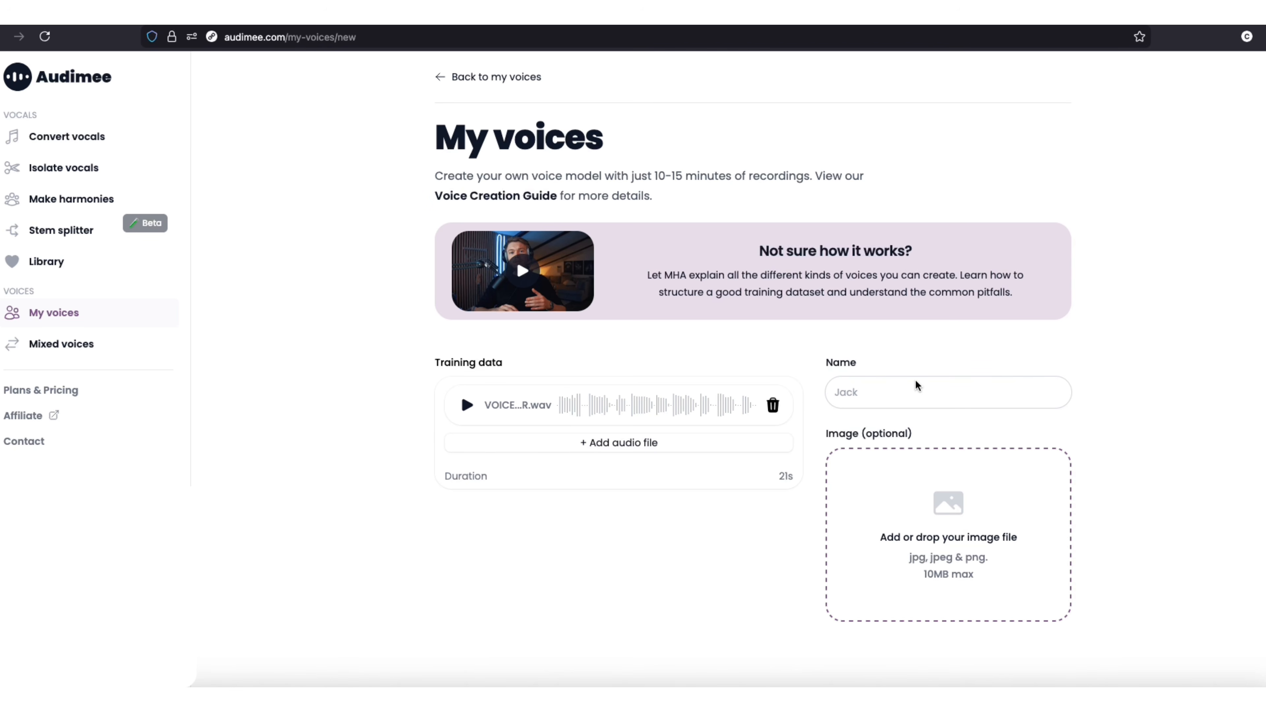
pyautogui.write('Coskun')
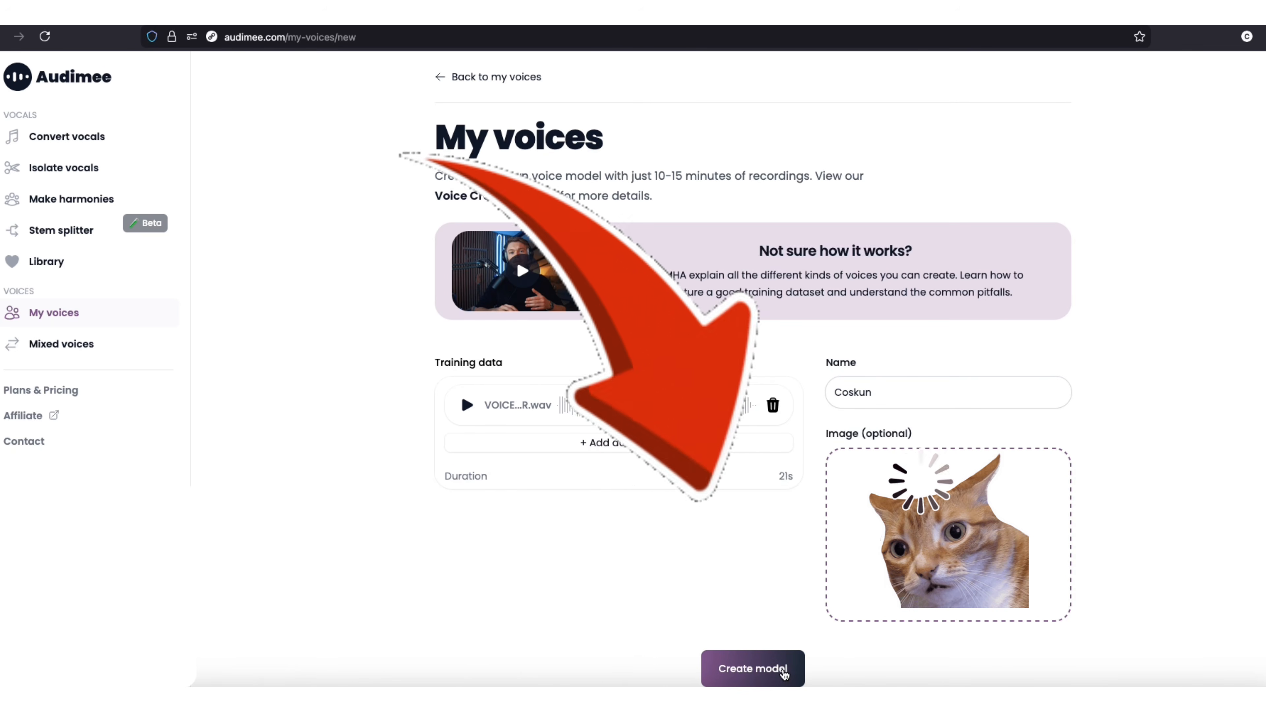
pyautogui.click(783, 672)
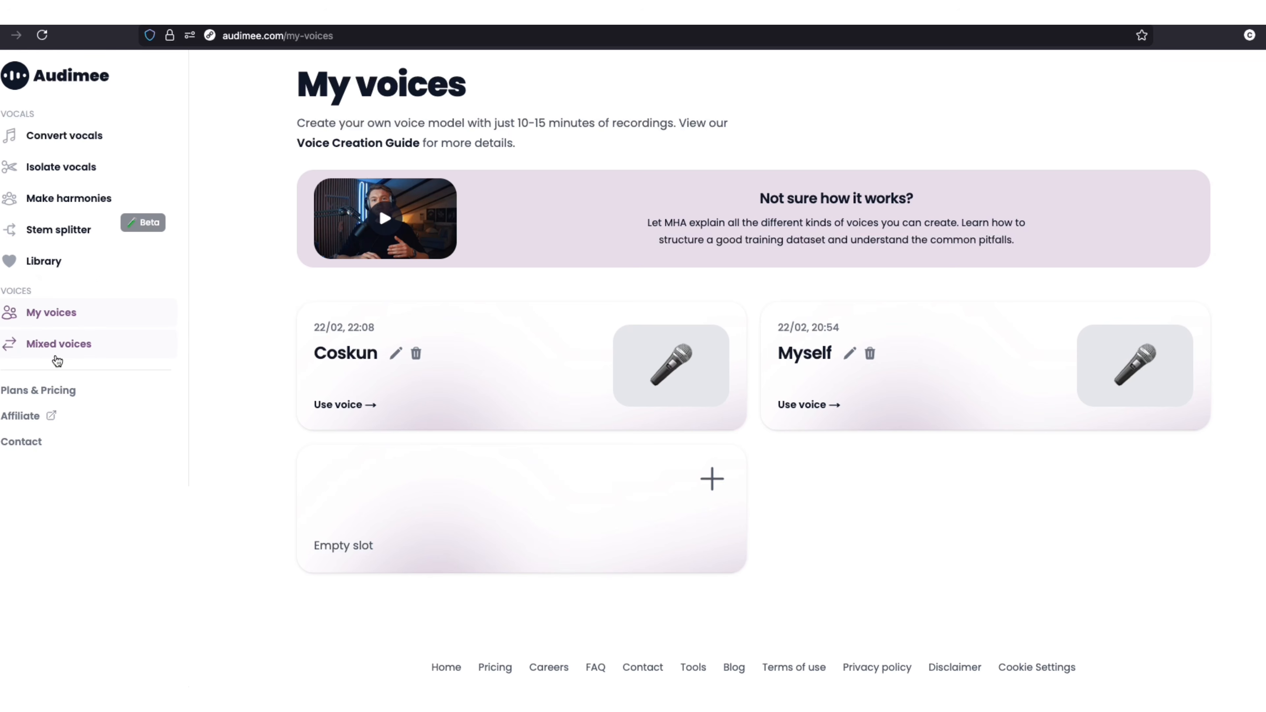
# - Look at the mixed voices page, and load the newly created voice from My voices for vocal conversion
pyautogui.click(65, 350)
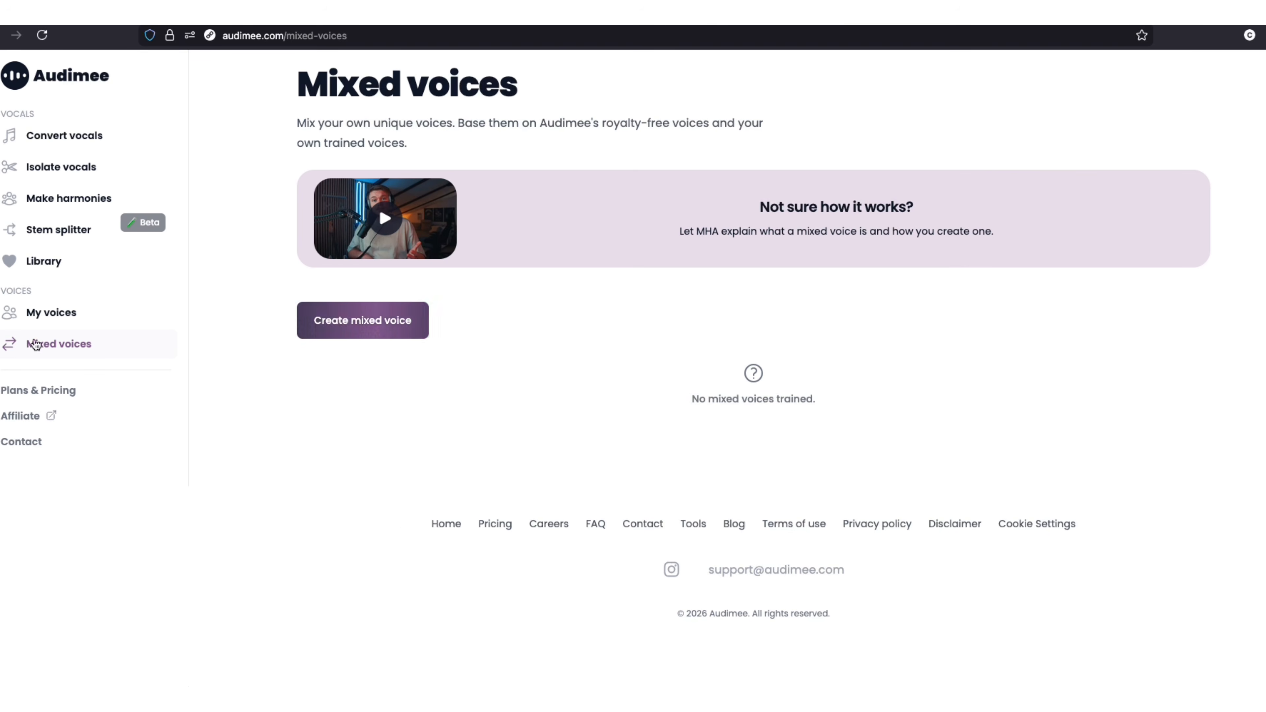
pyautogui.click(57, 318)
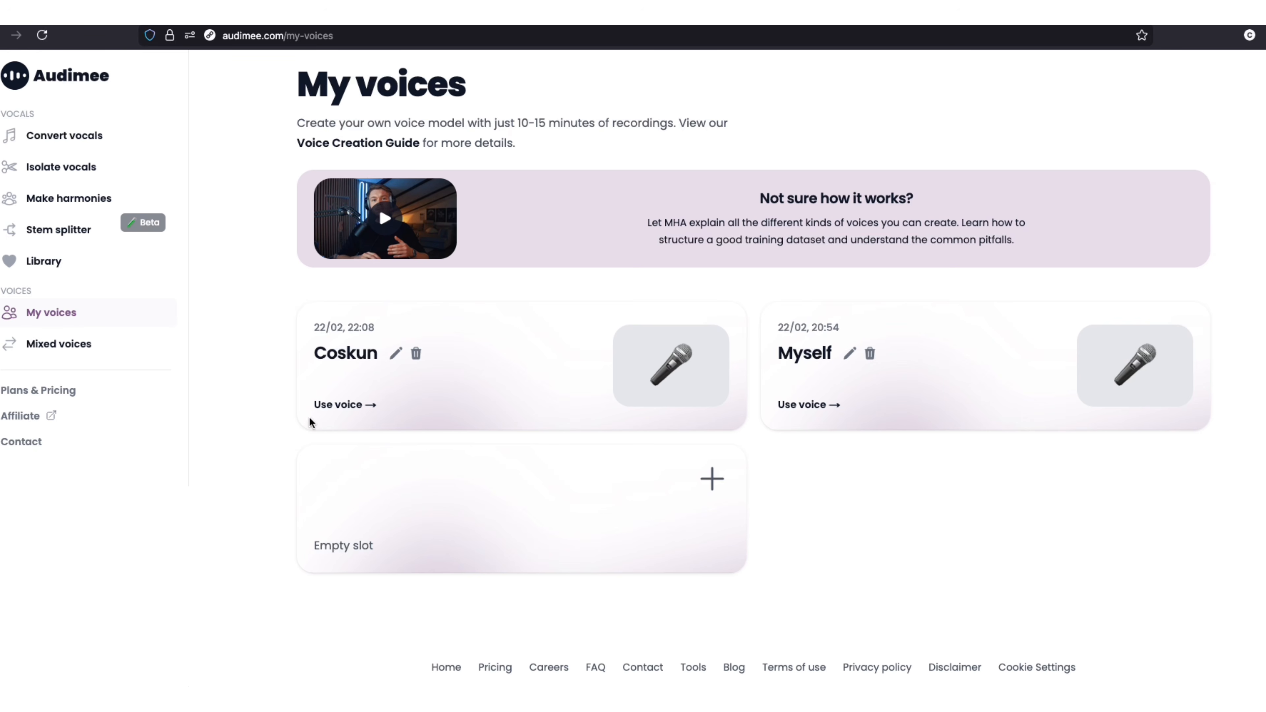
pyautogui.click(343, 405)
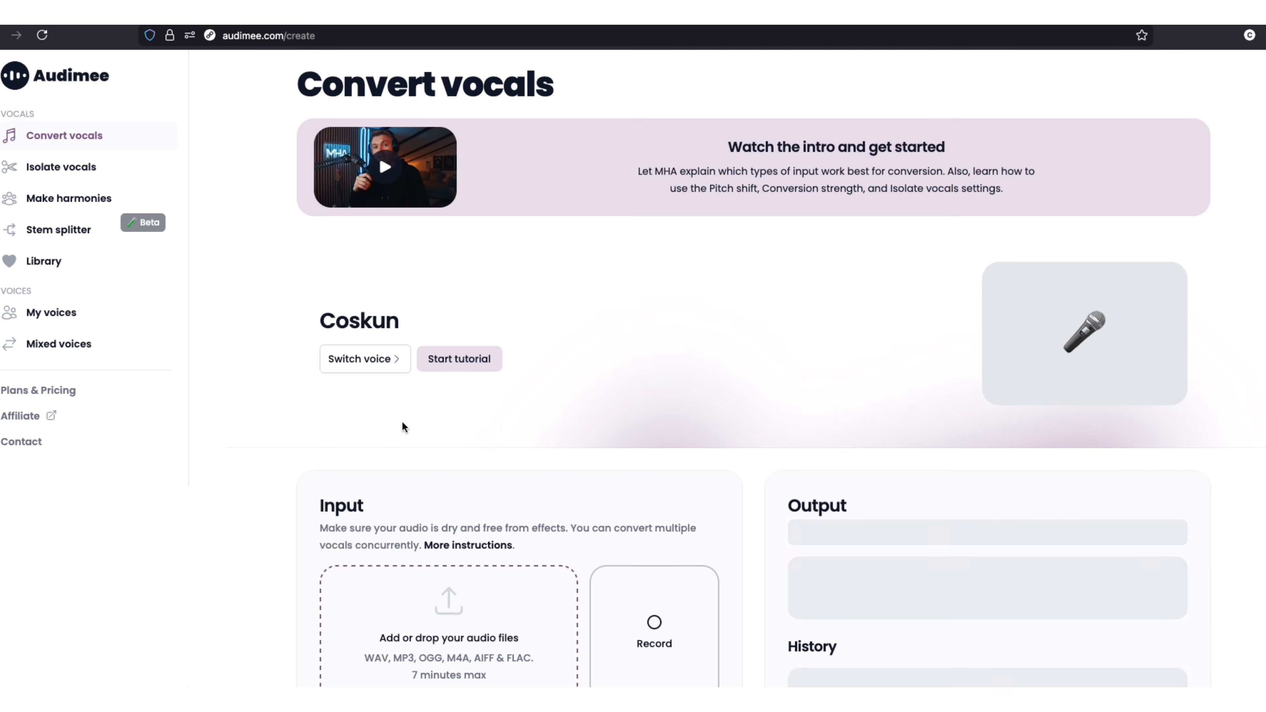
pyautogui.scroll(-5, 385, 438)
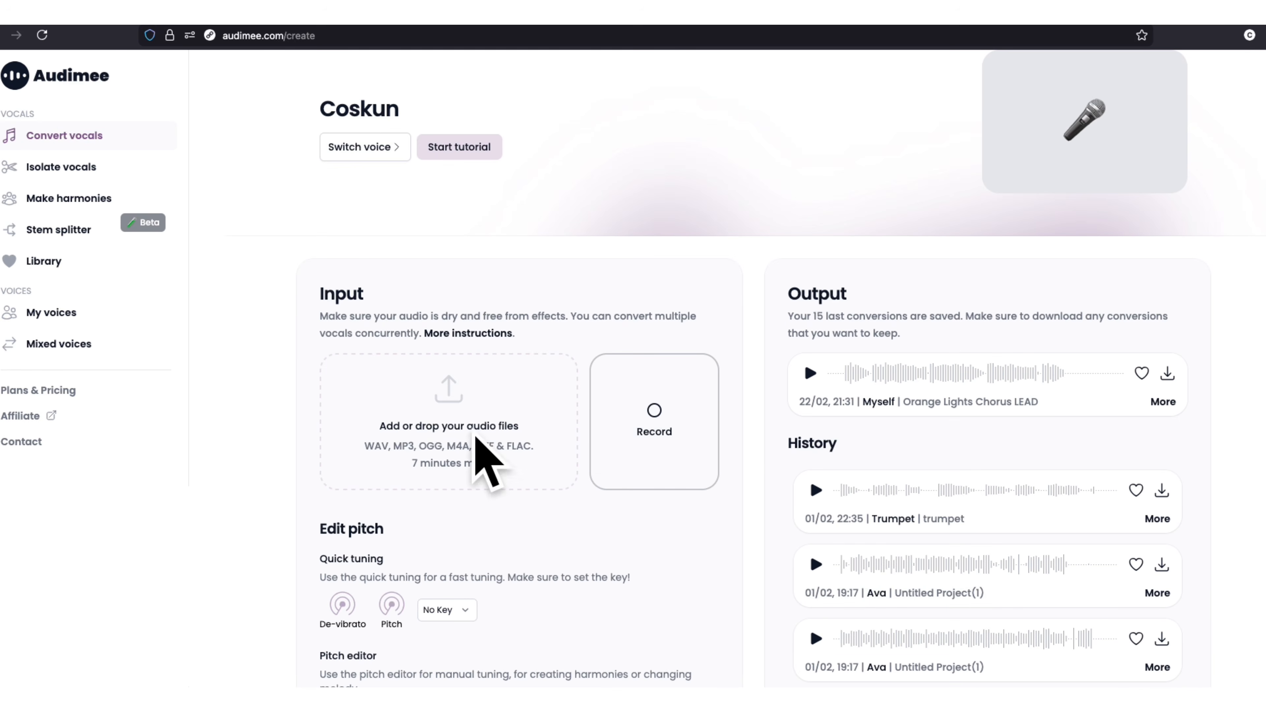
pyautogui.scroll(2, 424, 235)
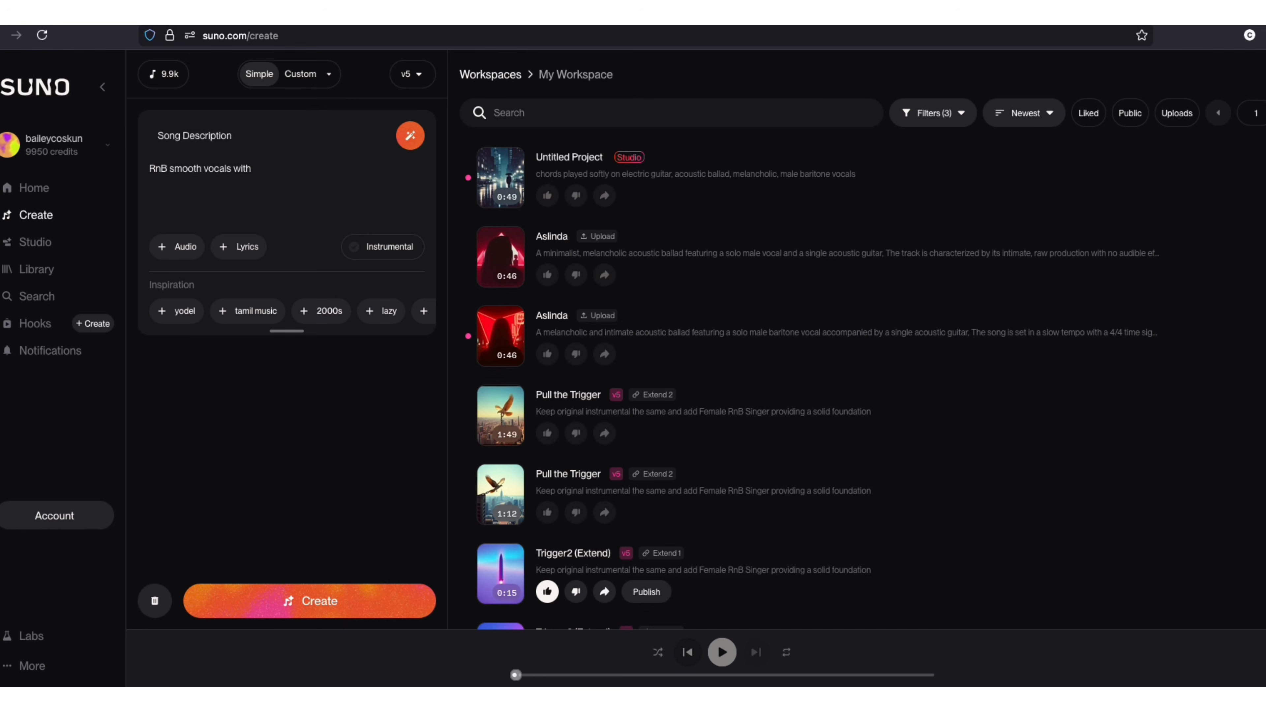
# - In Suno, complete the song description as "RnB smooth vocals with song in E Major" and add a lyrics section
pyautogui.write('n E Major')
pyautogui.click(241, 247)
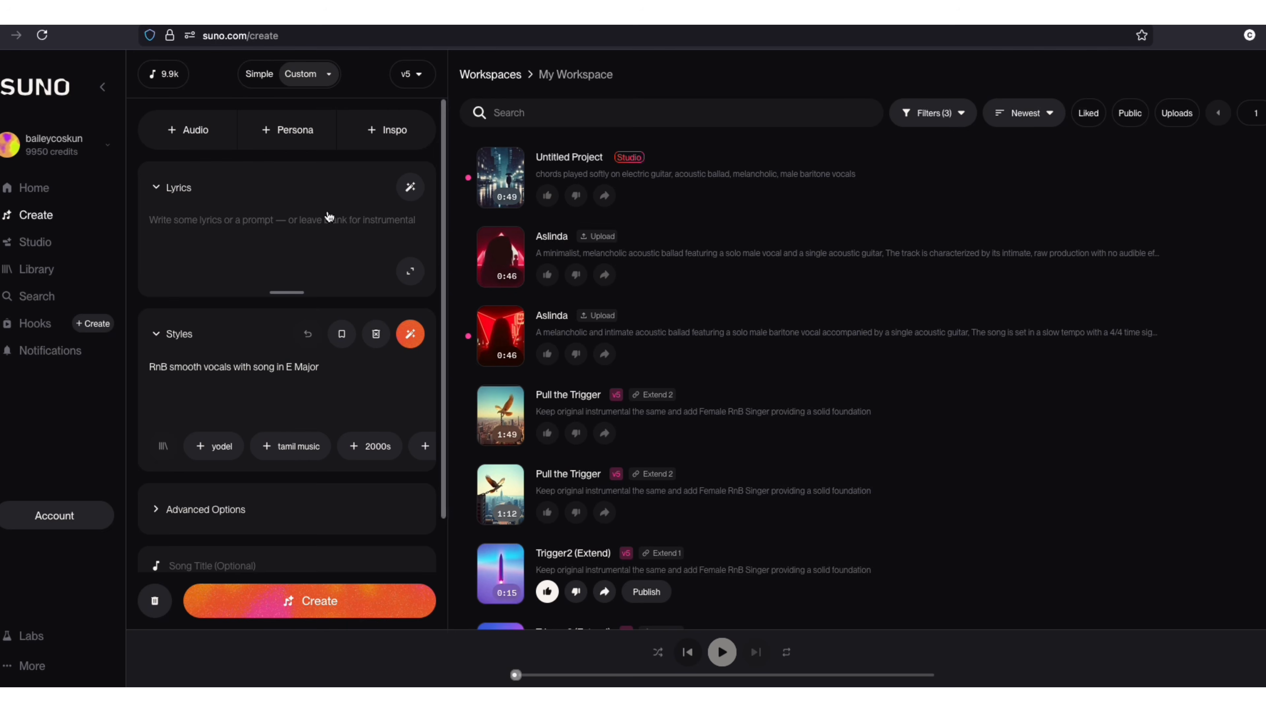
# - Generate full-song lyrics from the prompt "Drinking Wine in front of the fire place" using the classic lyrics model
pyautogui.click(410, 187)
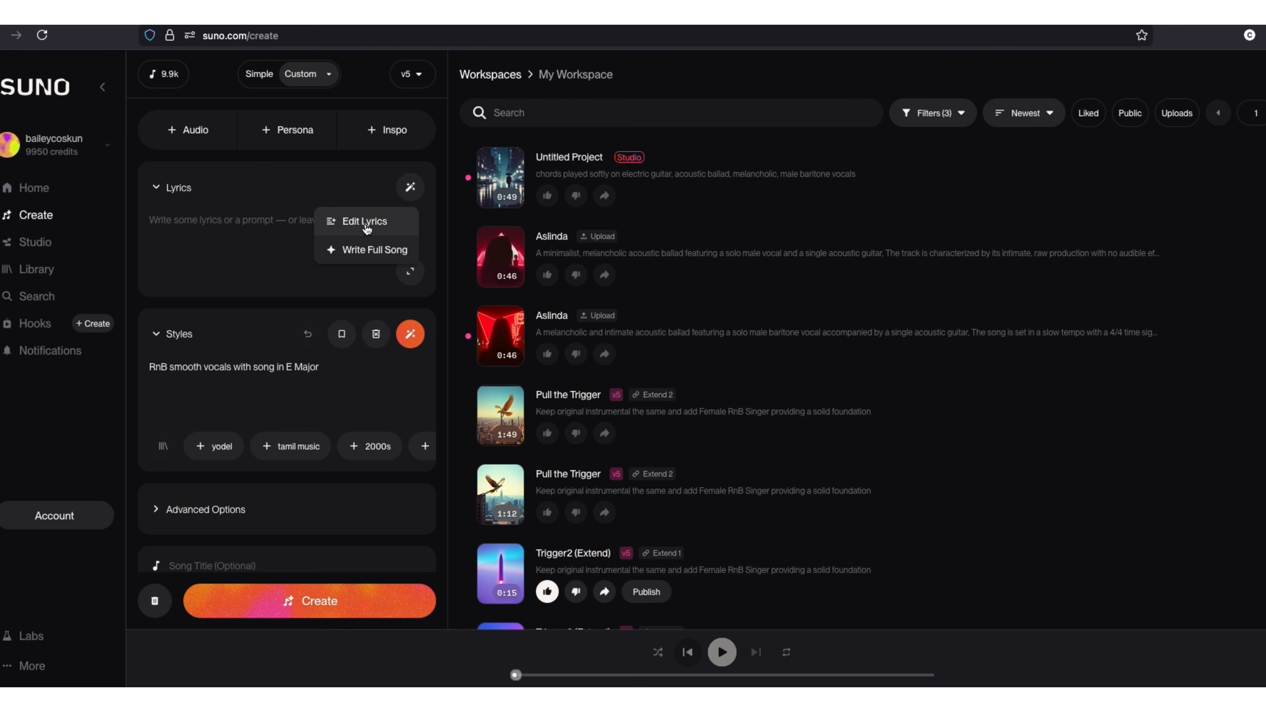
pyautogui.click(371, 248)
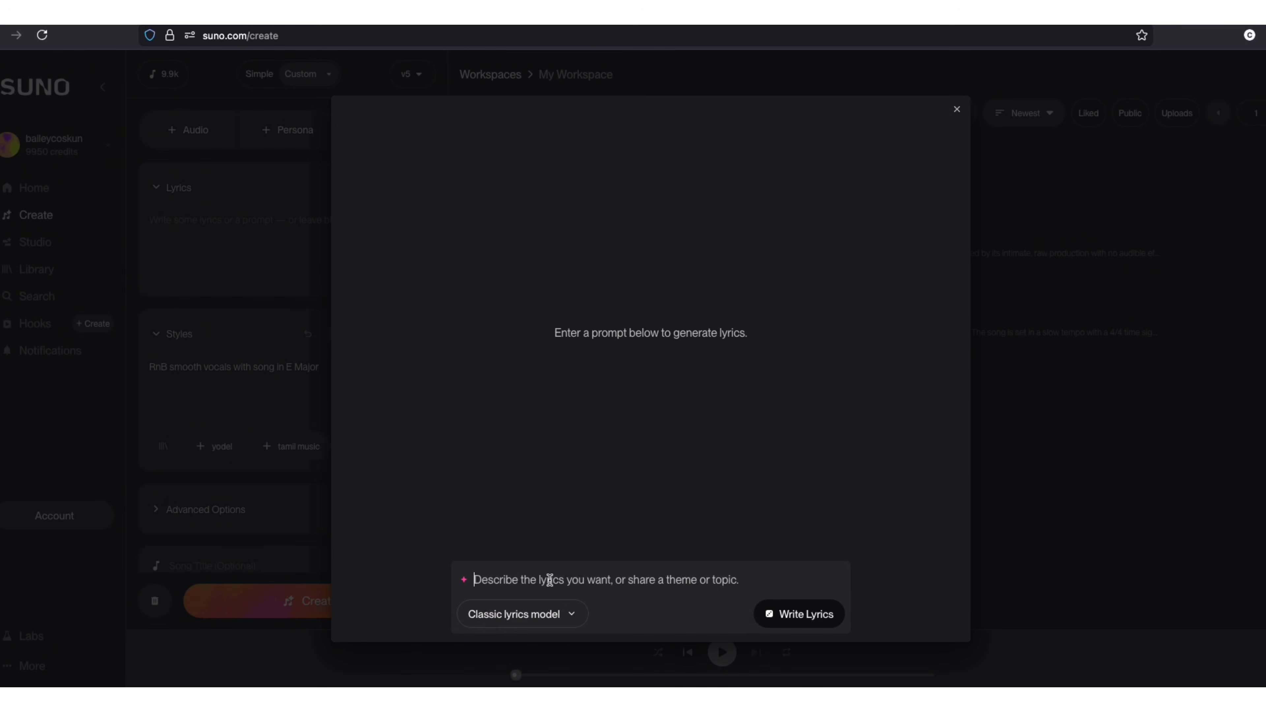
pyautogui.write('Drinking ')
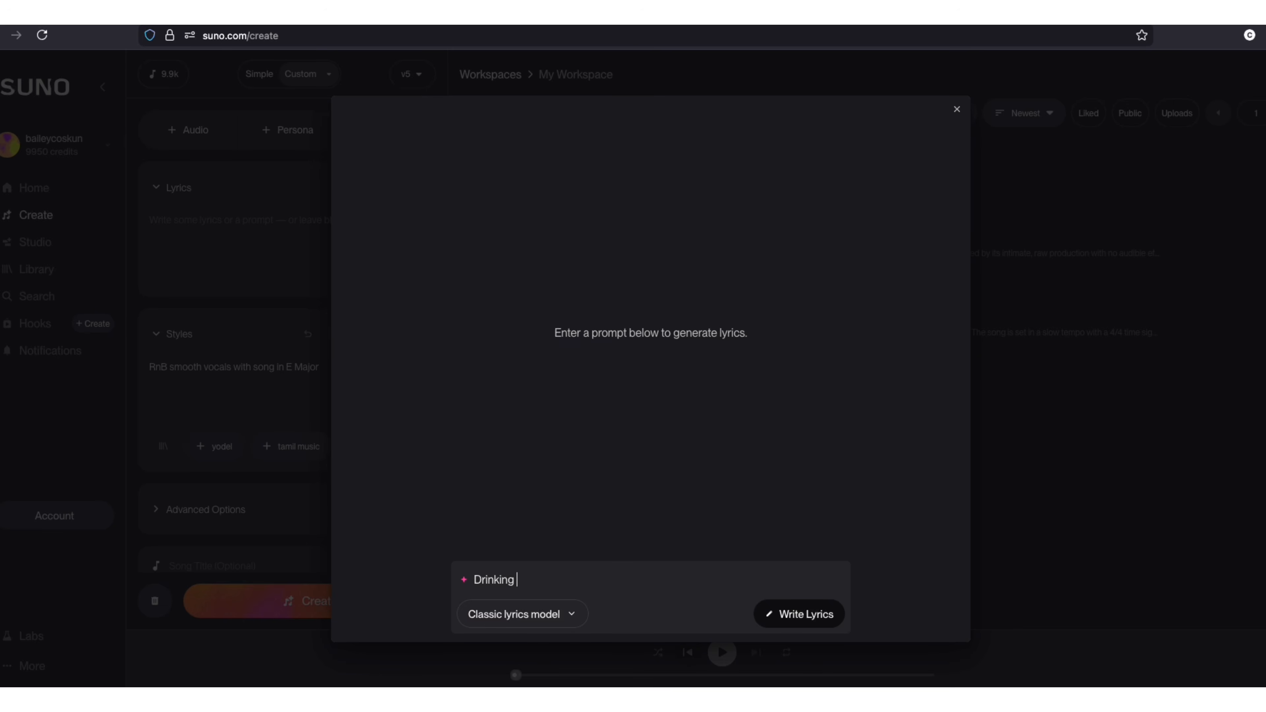
pyautogui.write('Wine in front of the fire place')
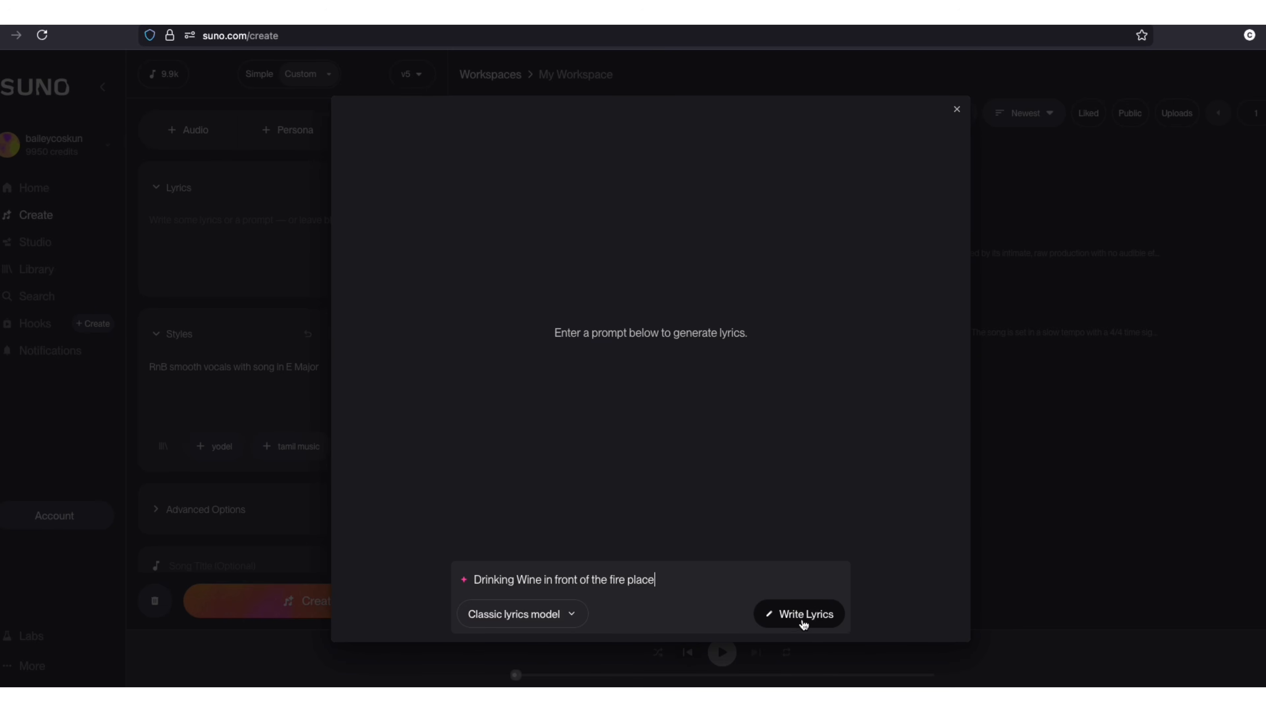
pyautogui.click(803, 619)
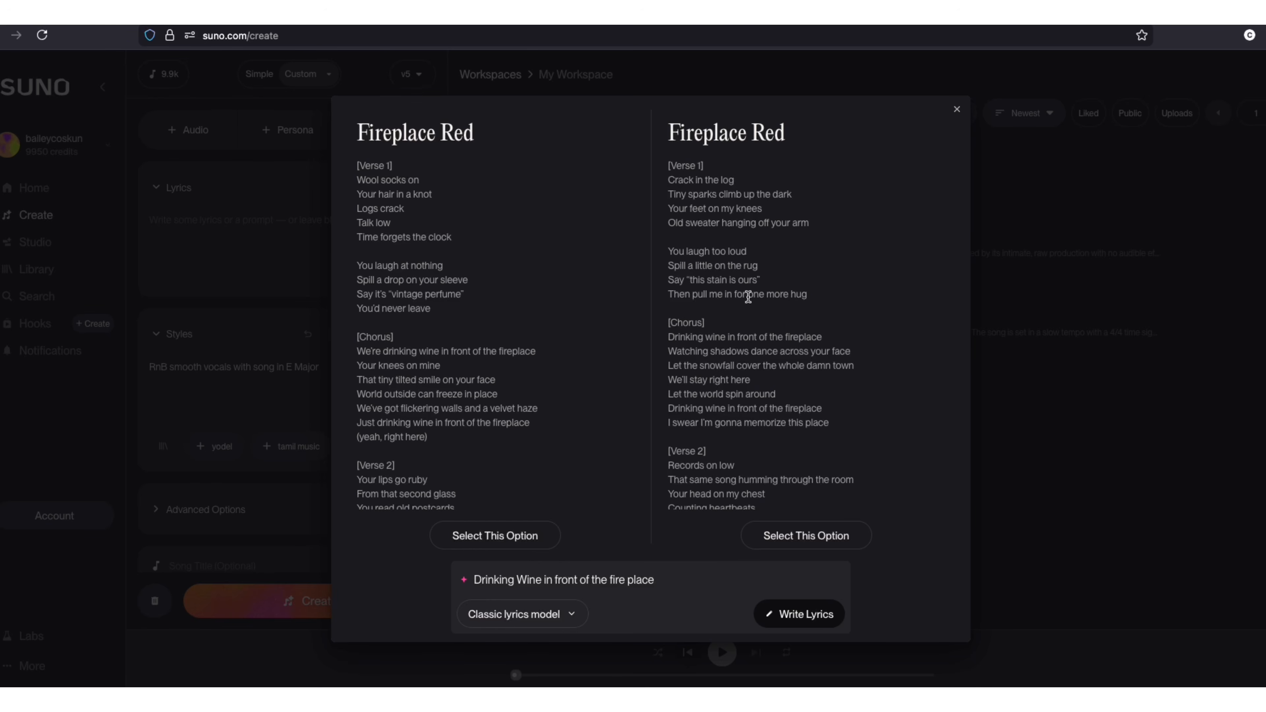
# - Read through both generated lyric versions and choose the one starting with "Crack in the log"
pyautogui.scroll(-5, 762, 318)
pyautogui.scroll(-5, 458, 318)
pyautogui.scroll(5, 459, 317)
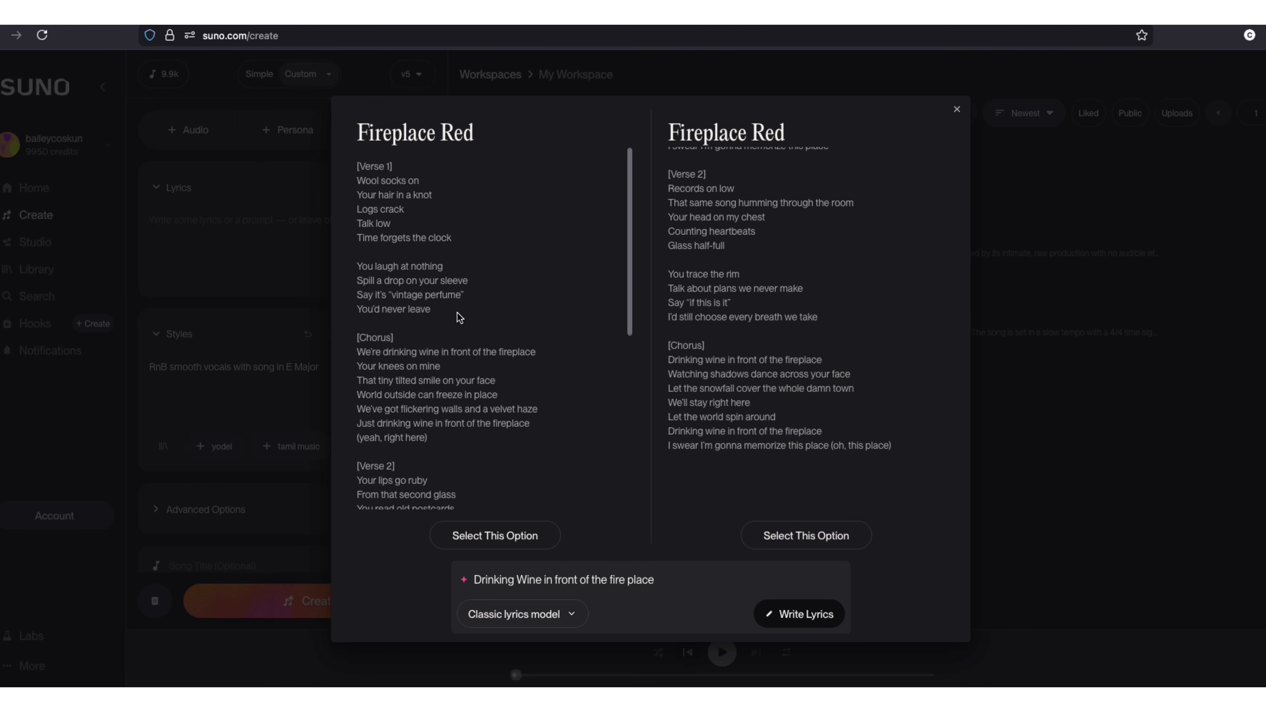
pyautogui.scroll(5, 723, 319)
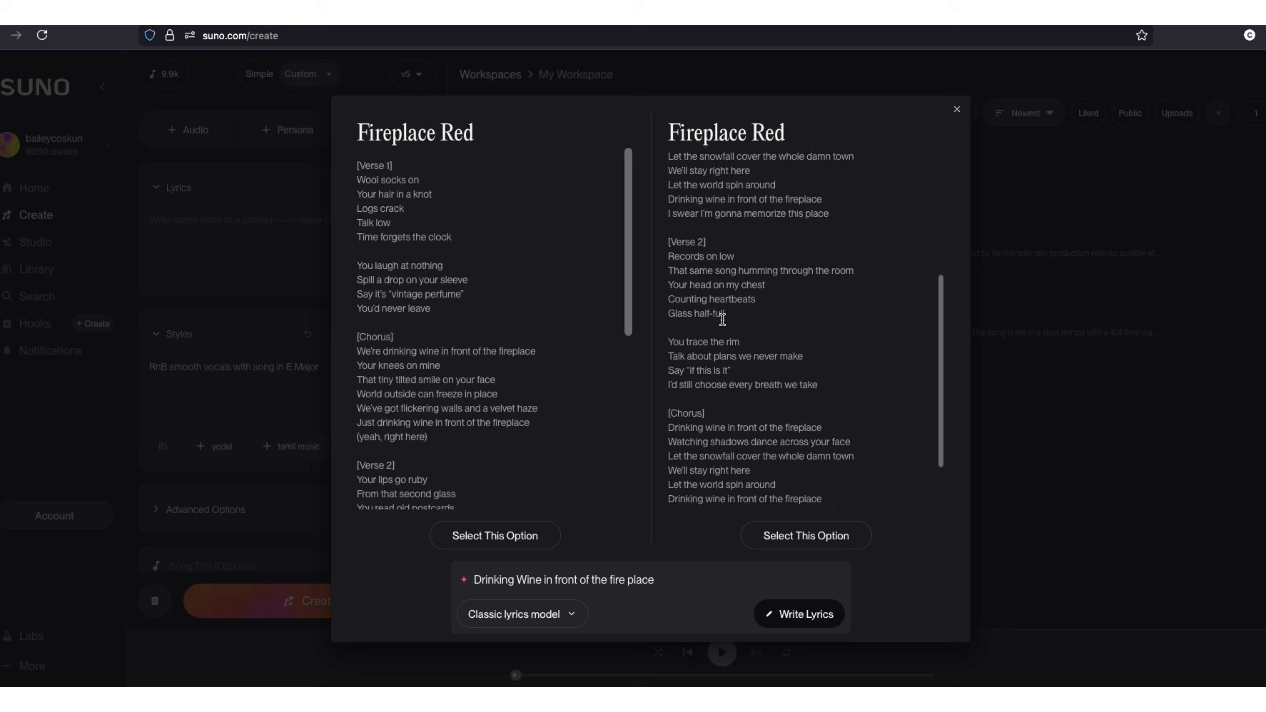
pyautogui.click(820, 538)
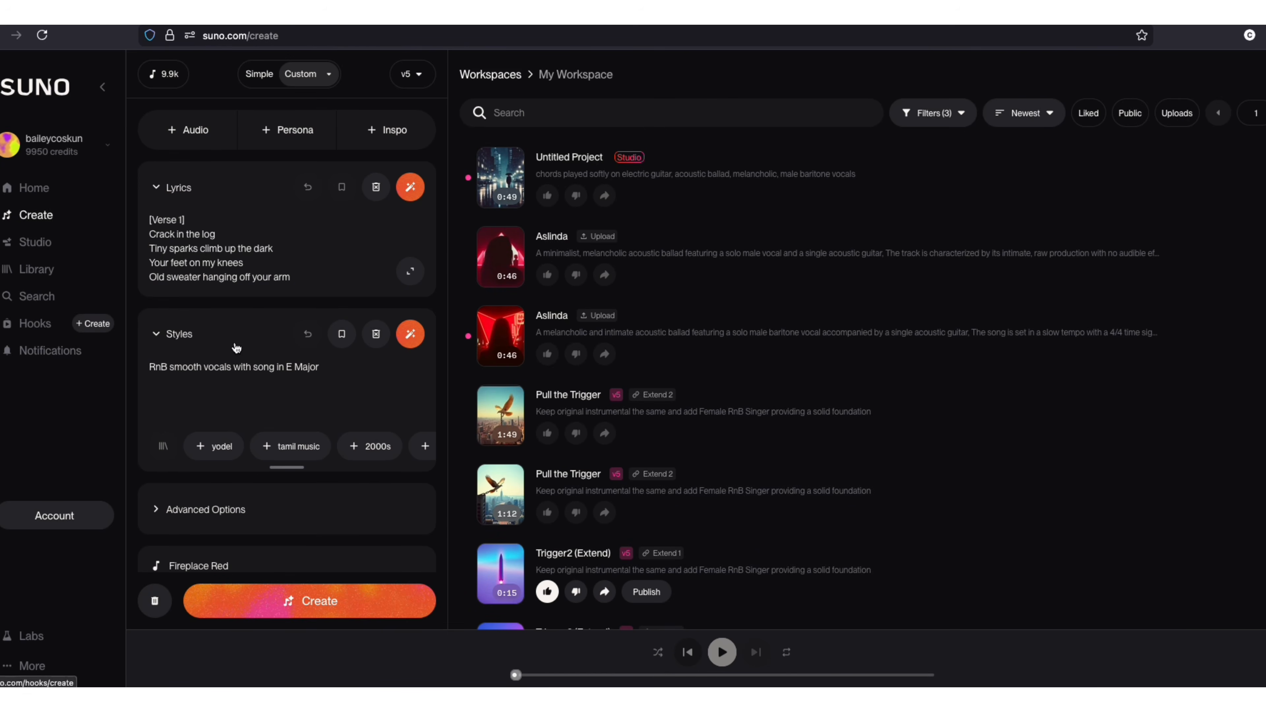
# - Set the vocal gender to Female in the advanced options and create the song
pyautogui.scroll(-1, 246, 366)
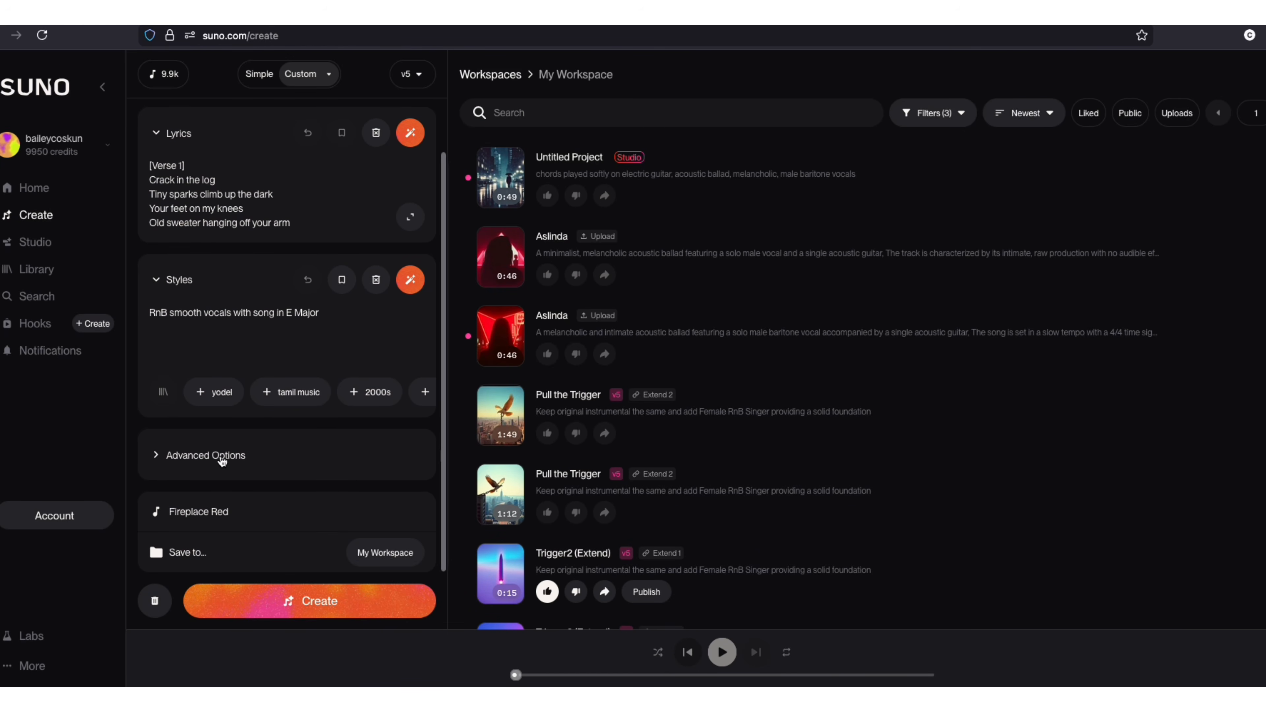
pyautogui.click(190, 464)
pyautogui.scroll(-3, 227, 489)
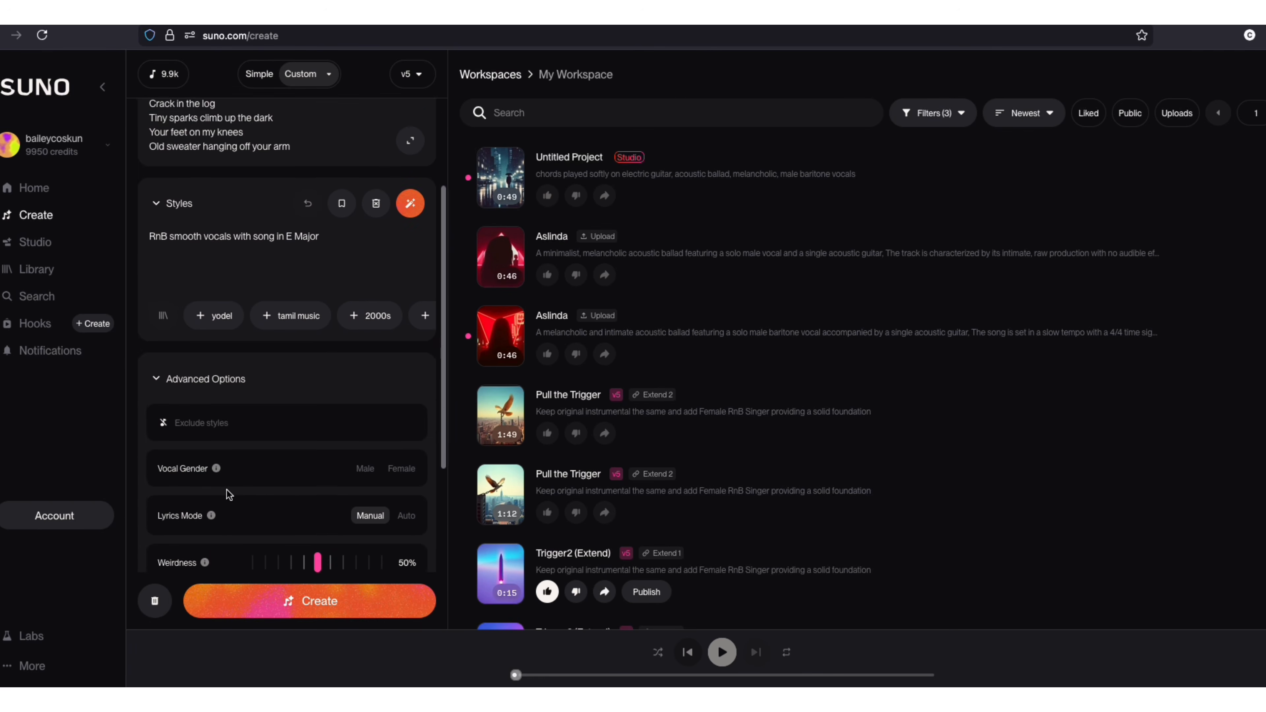
pyautogui.scroll(-1, 228, 493)
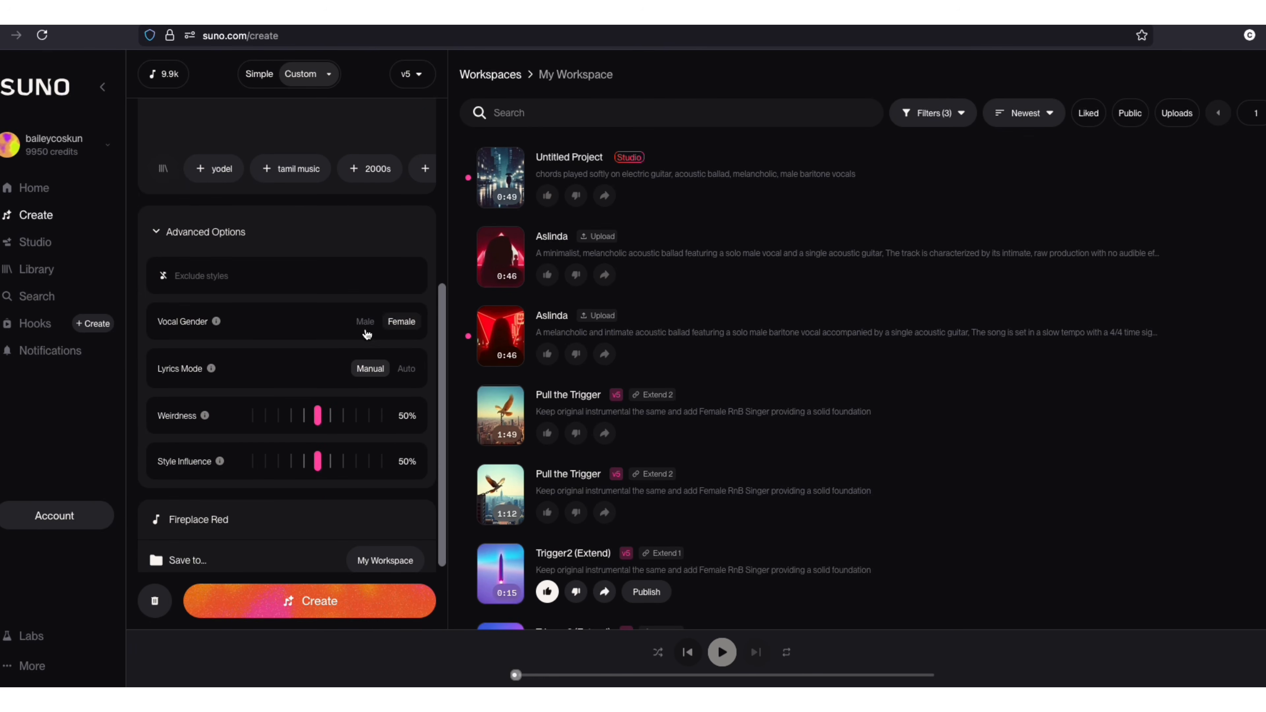
pyautogui.click(402, 321)
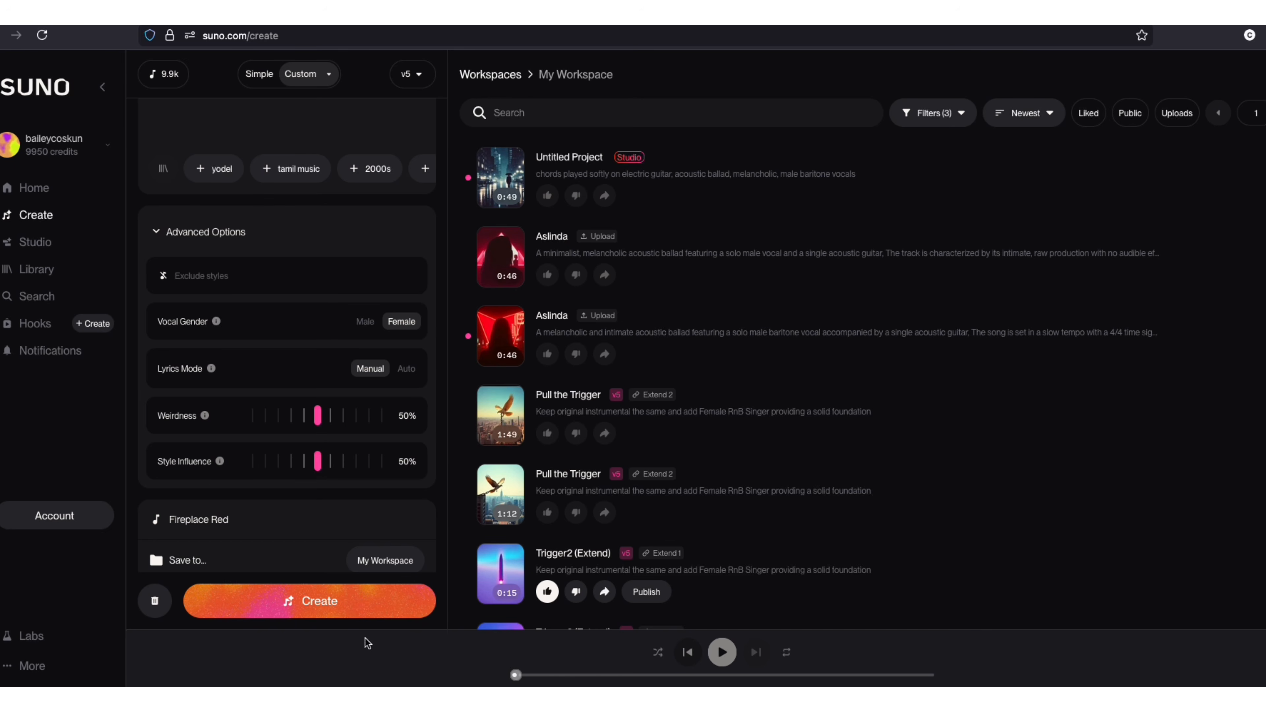
pyautogui.click(323, 614)
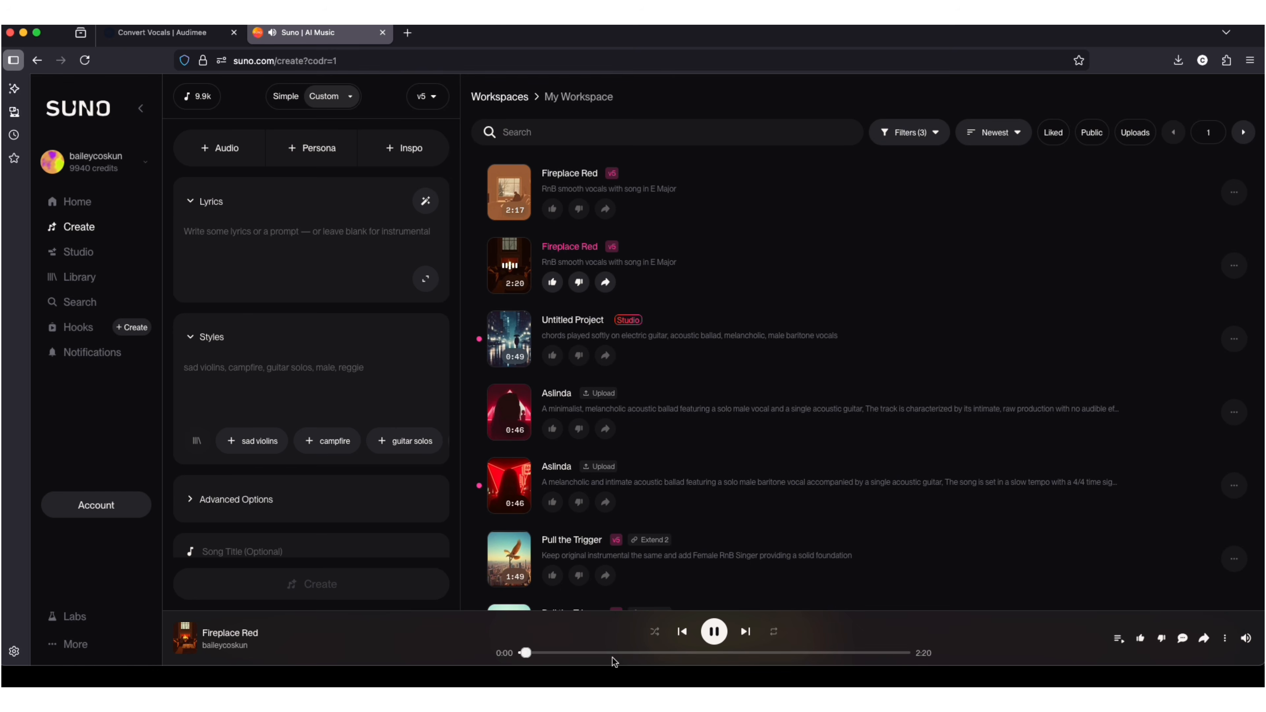
# - Skip ahead to about 0:46 in the 2:20 version of Fireplace Red to preview it
pyautogui.click(619, 675)
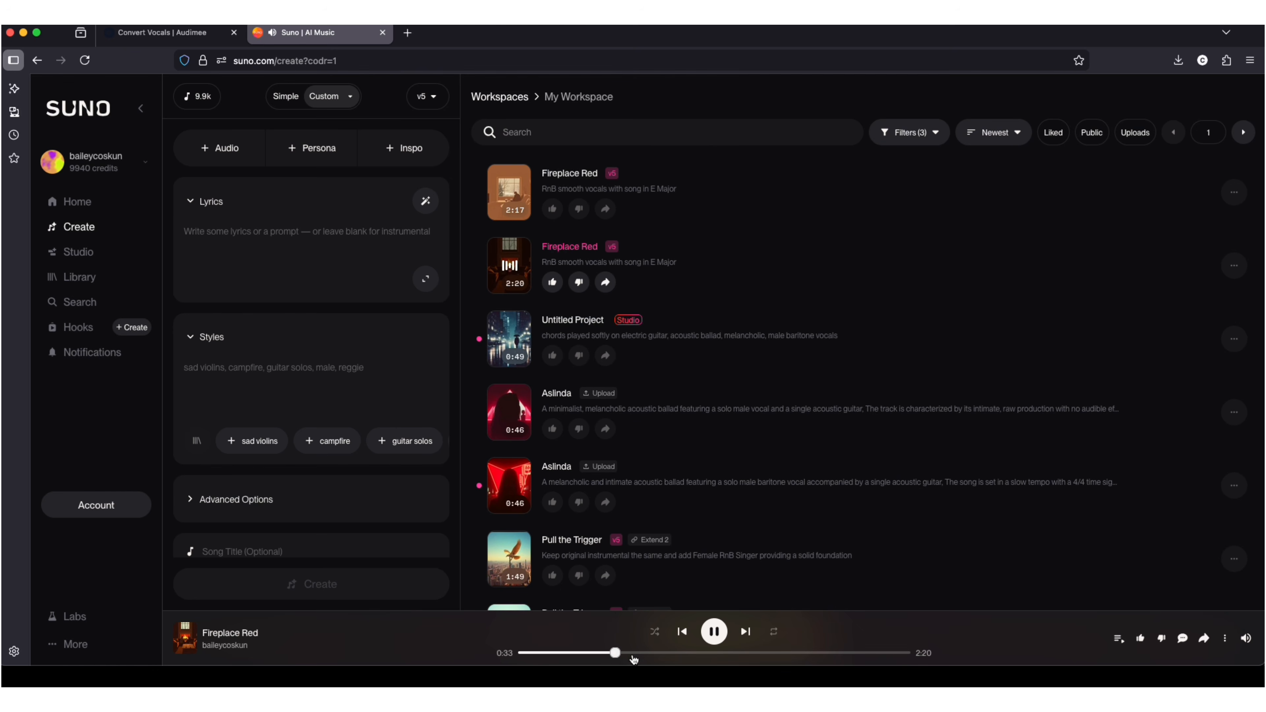
pyautogui.click(648, 655)
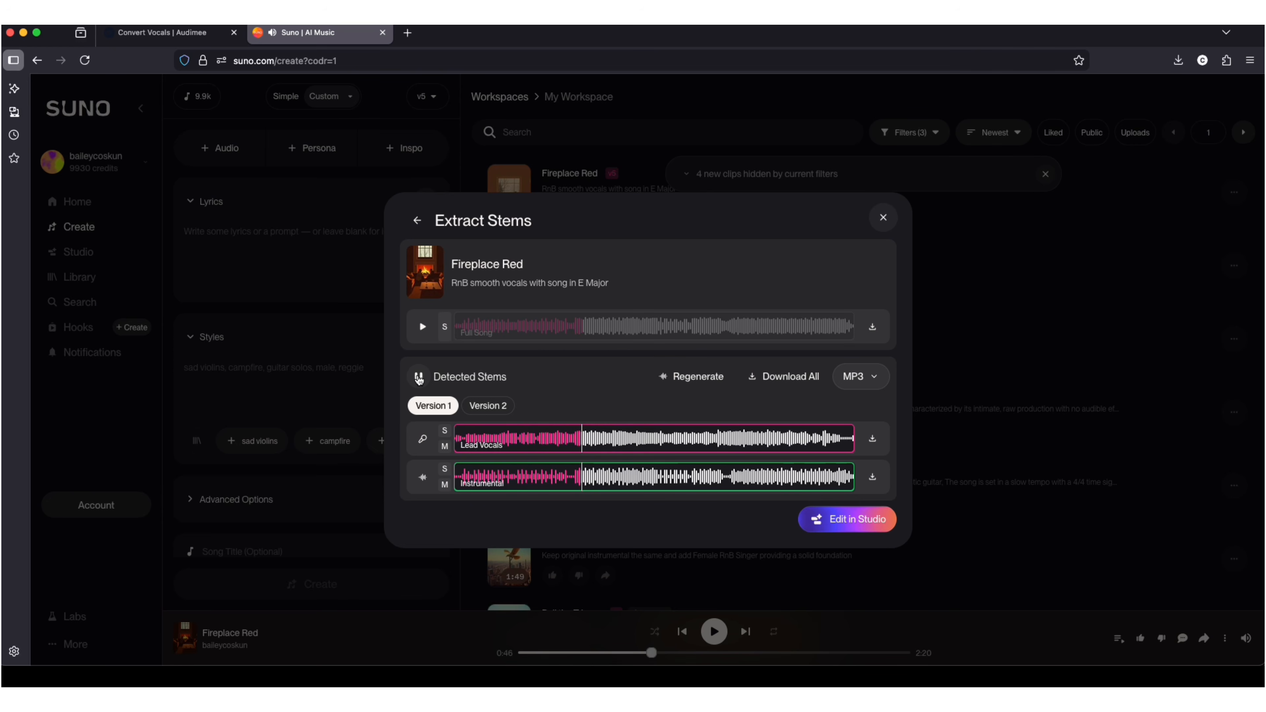
# - Audition the extracted stems of Fireplace Red by muting each in turn, and download the lead vocals as MP3
pyautogui.click(444, 446)
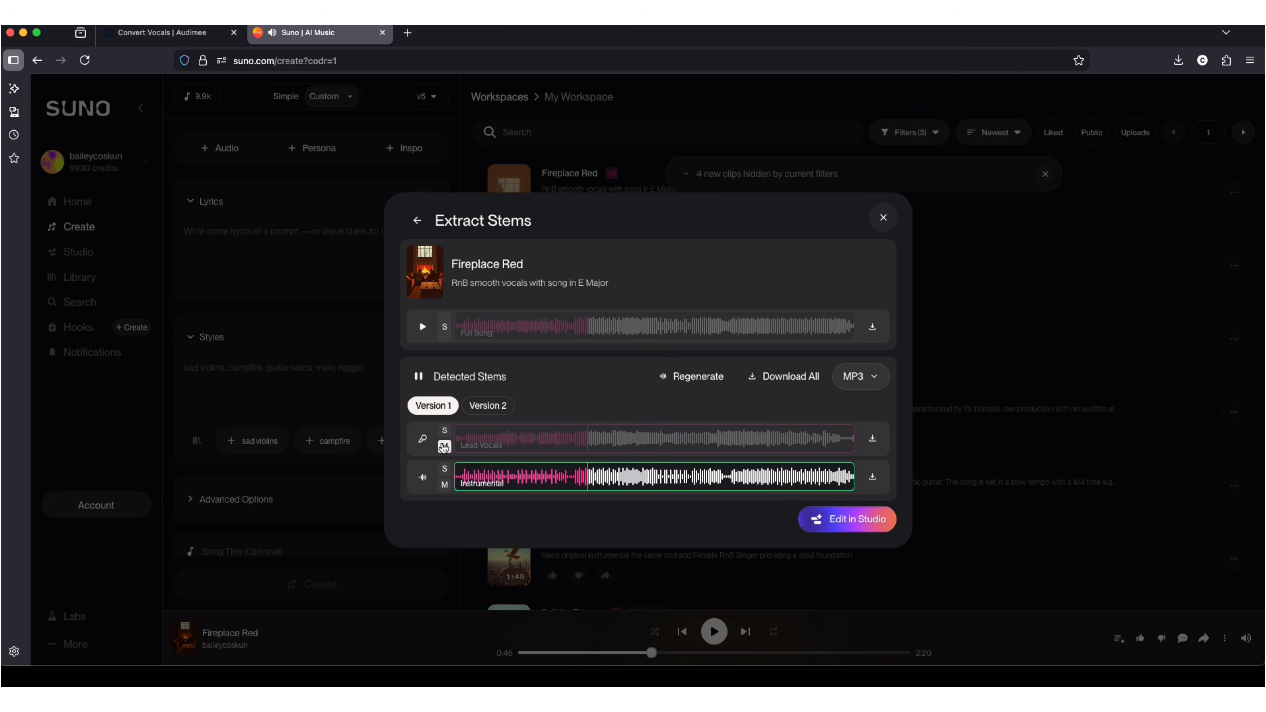
pyautogui.click(444, 447)
pyautogui.click(444, 484)
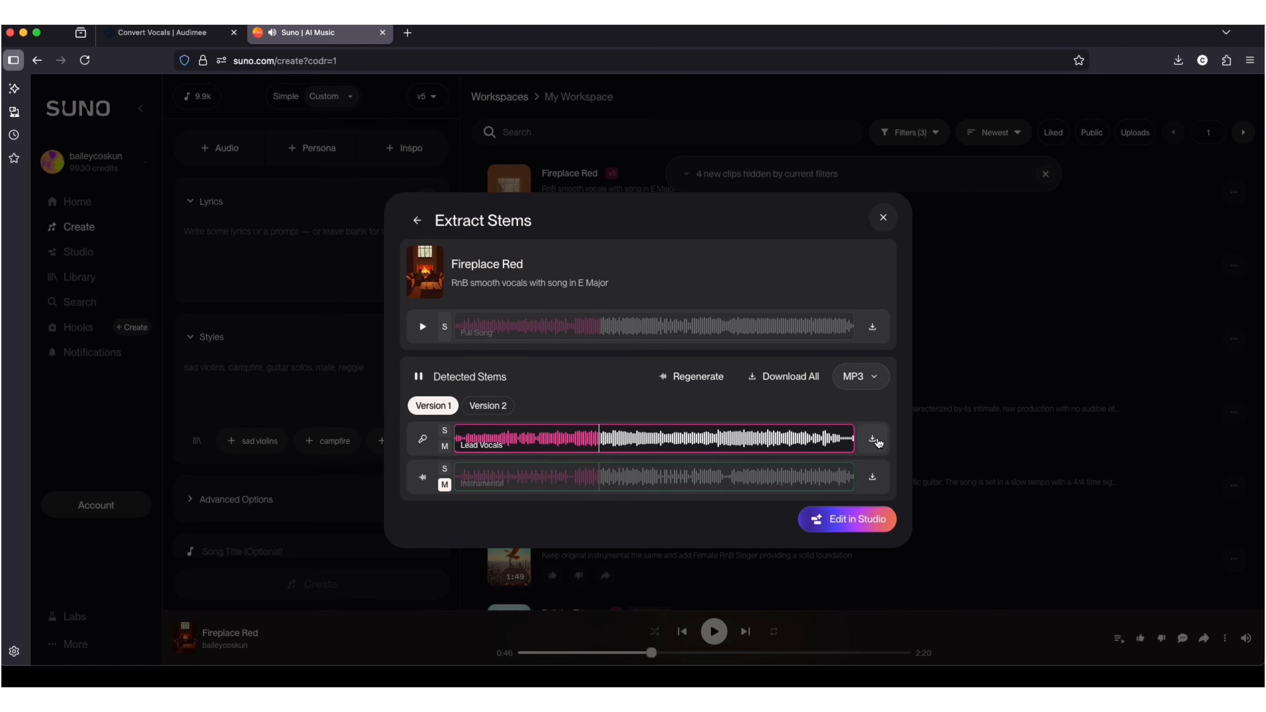
pyautogui.click(873, 439)
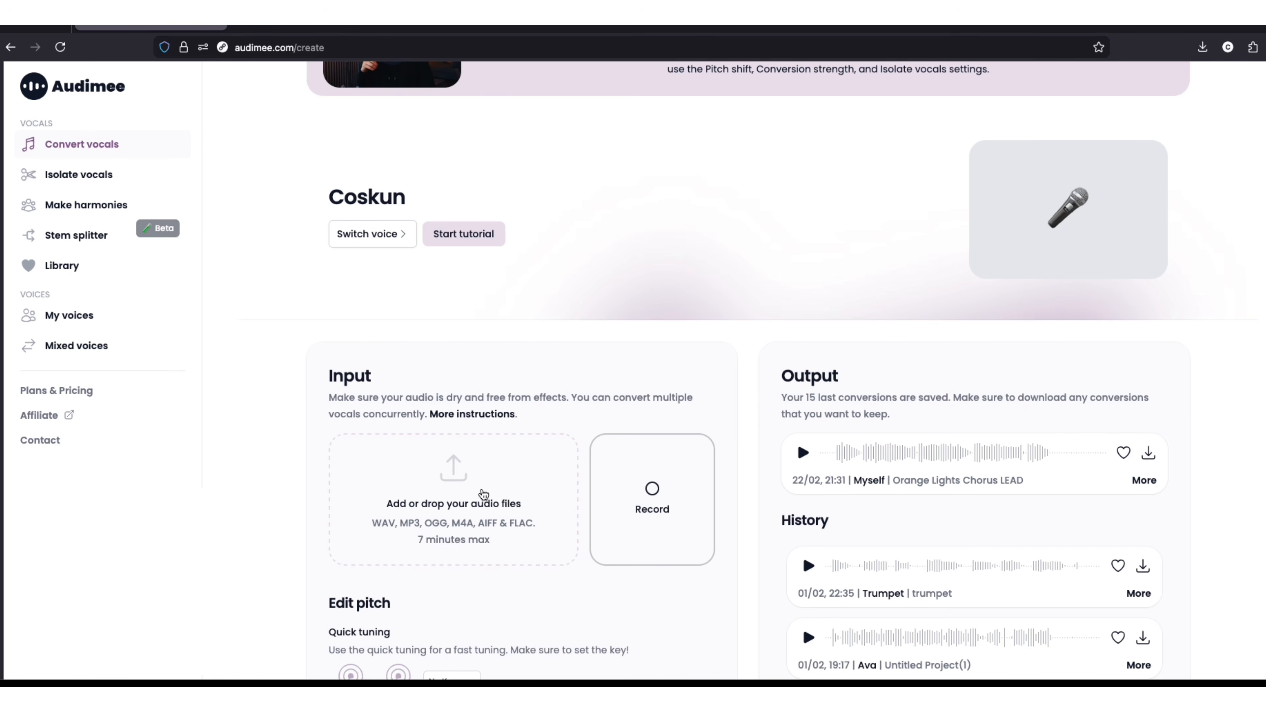
# - Switch to Audimee and add Fireplace Red (Vocals).mp3 from Downloads as the audio to convert
pyautogui.click(483, 493)
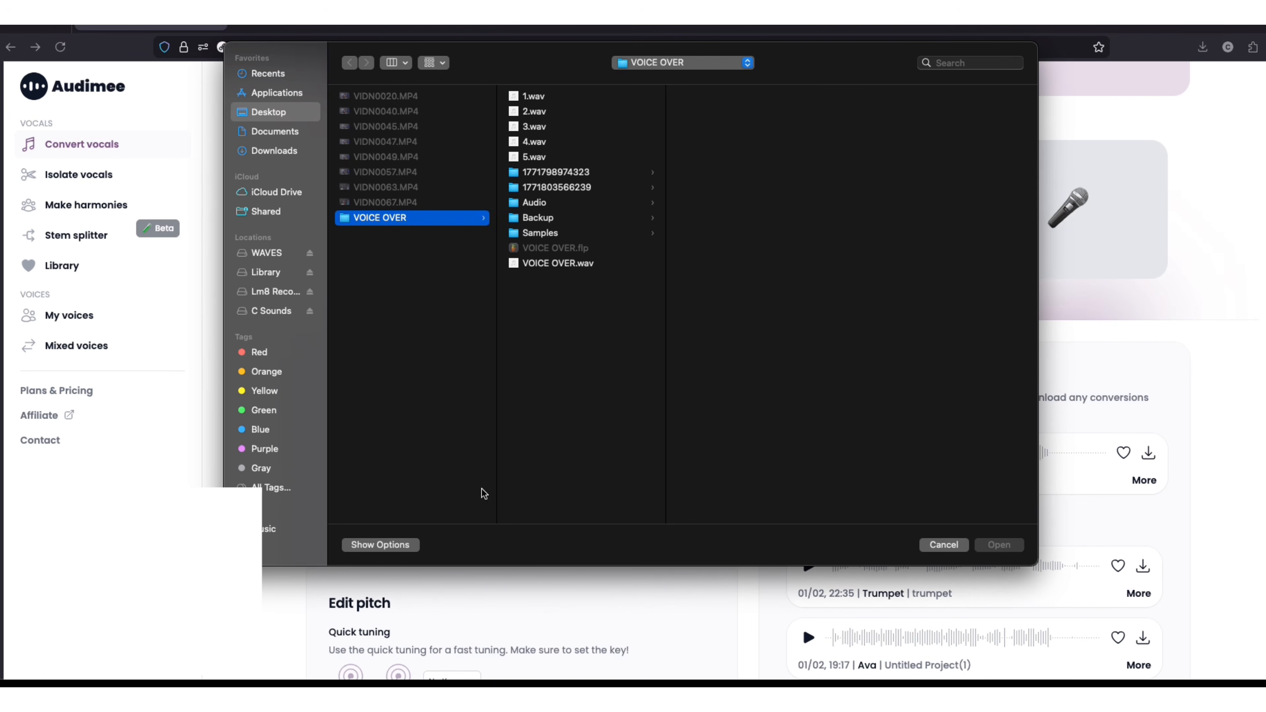
pyautogui.click(281, 152)
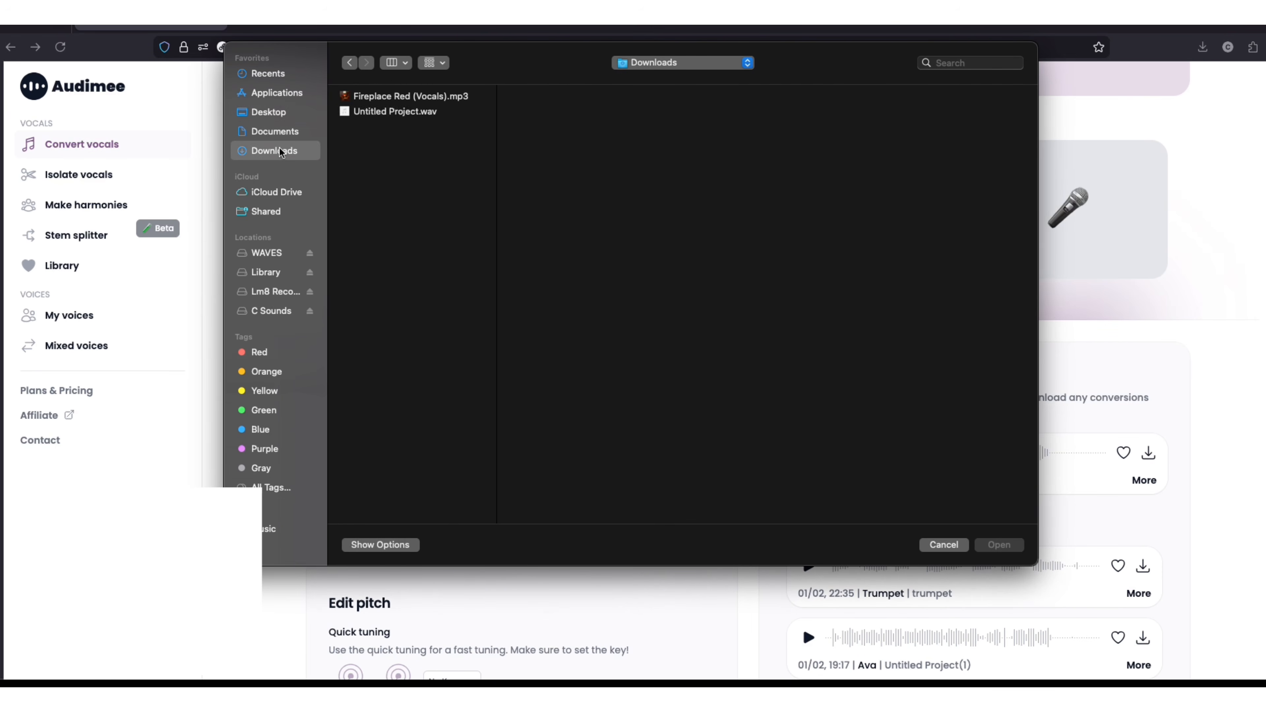
pyautogui.click(406, 98)
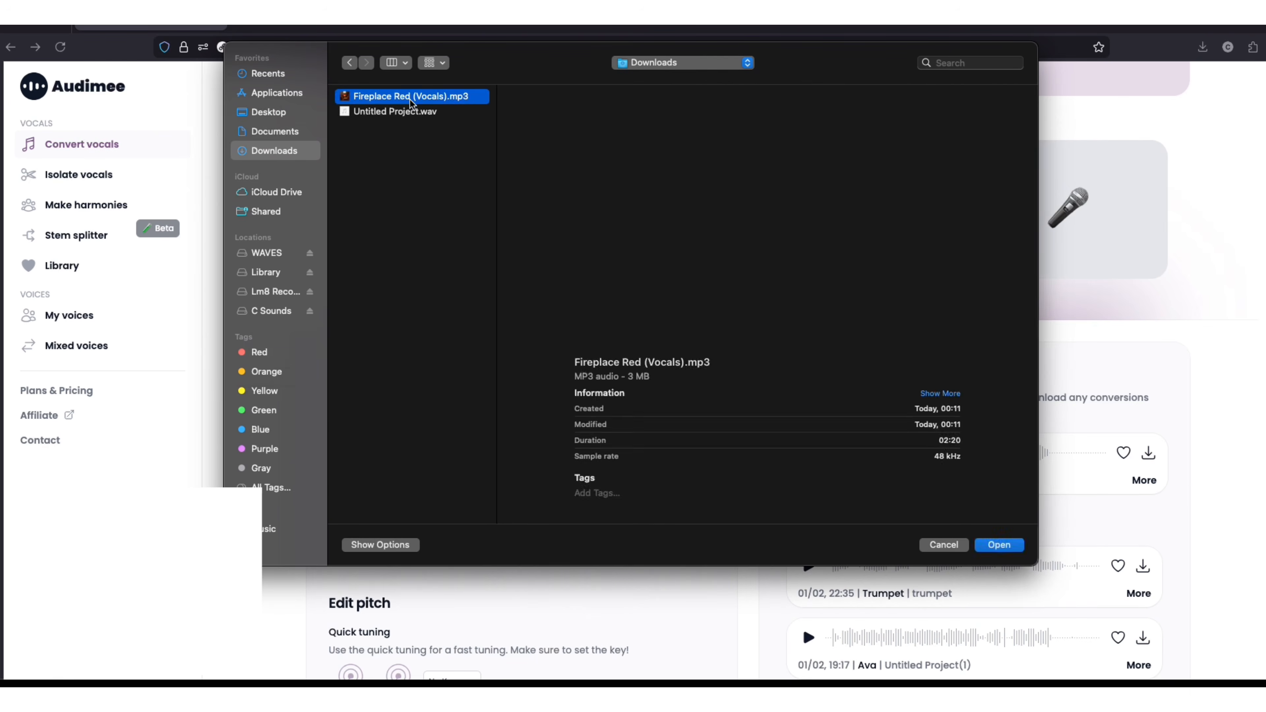
pyautogui.click(1012, 547)
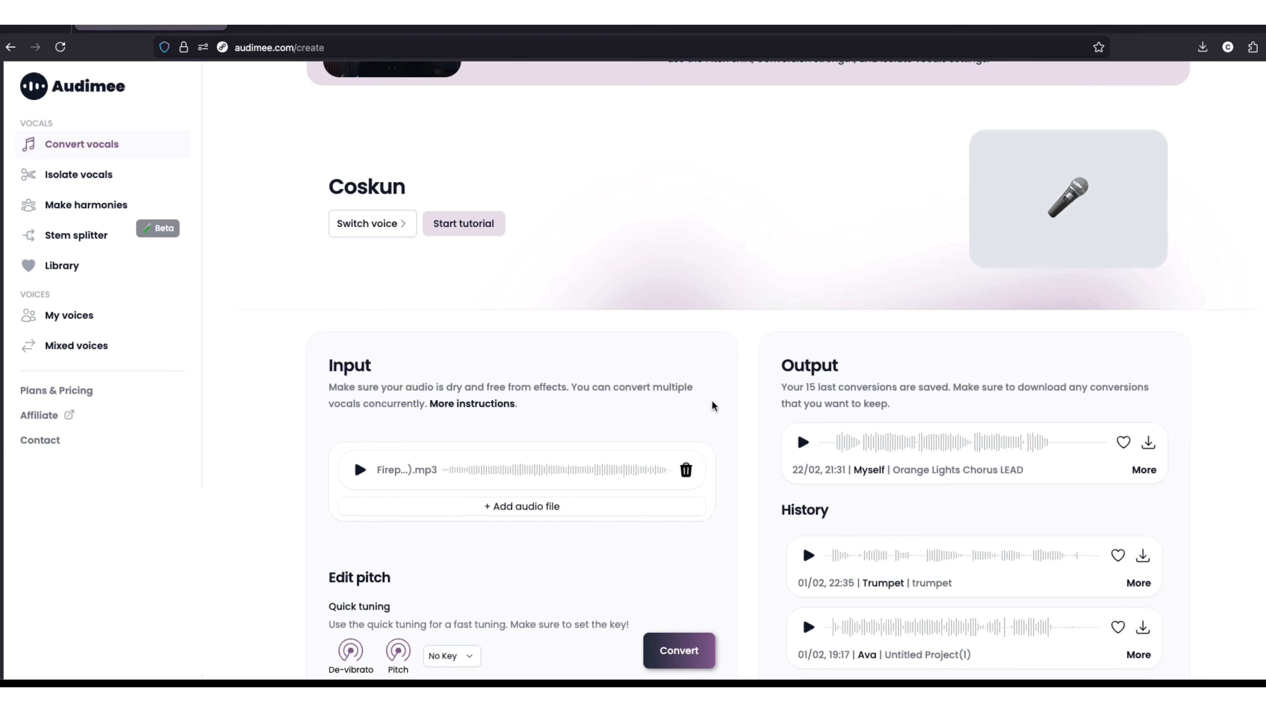
# - Set the pitch shift to -12 semitones and the conversion strength to 40%
pyautogui.scroll(-5, 602, 593)
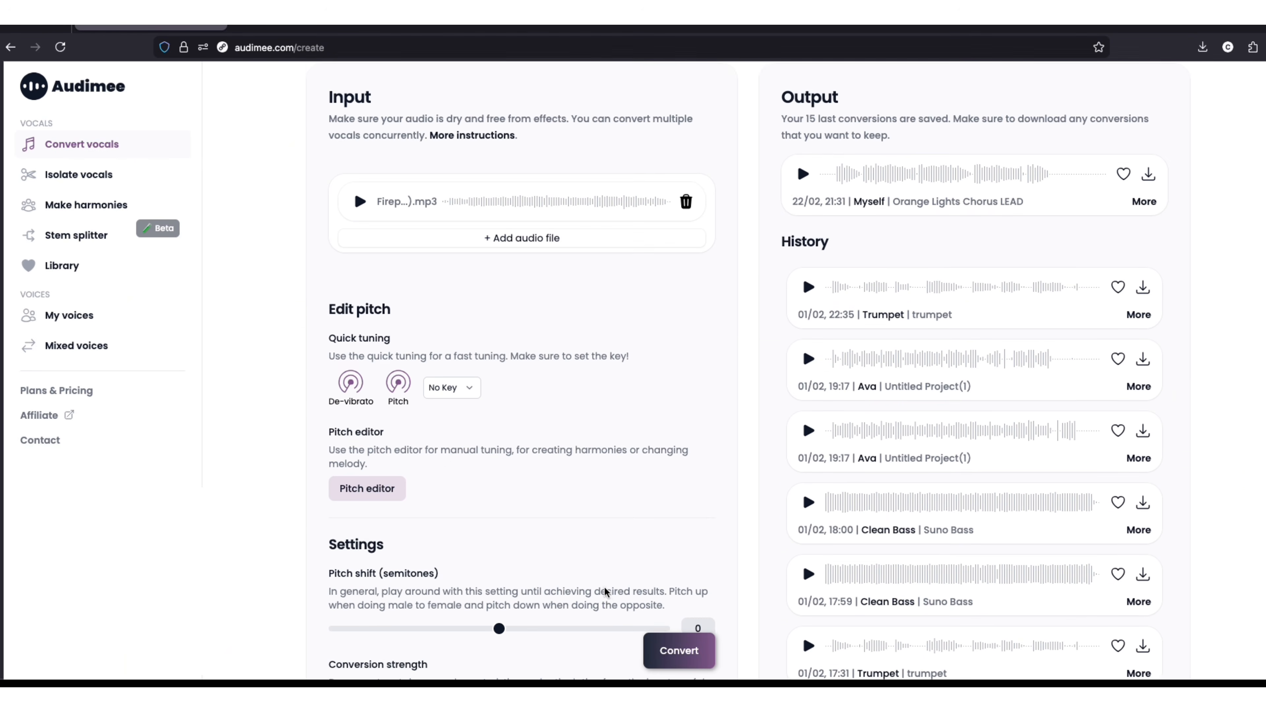
pyautogui.scroll(-3, 605, 593)
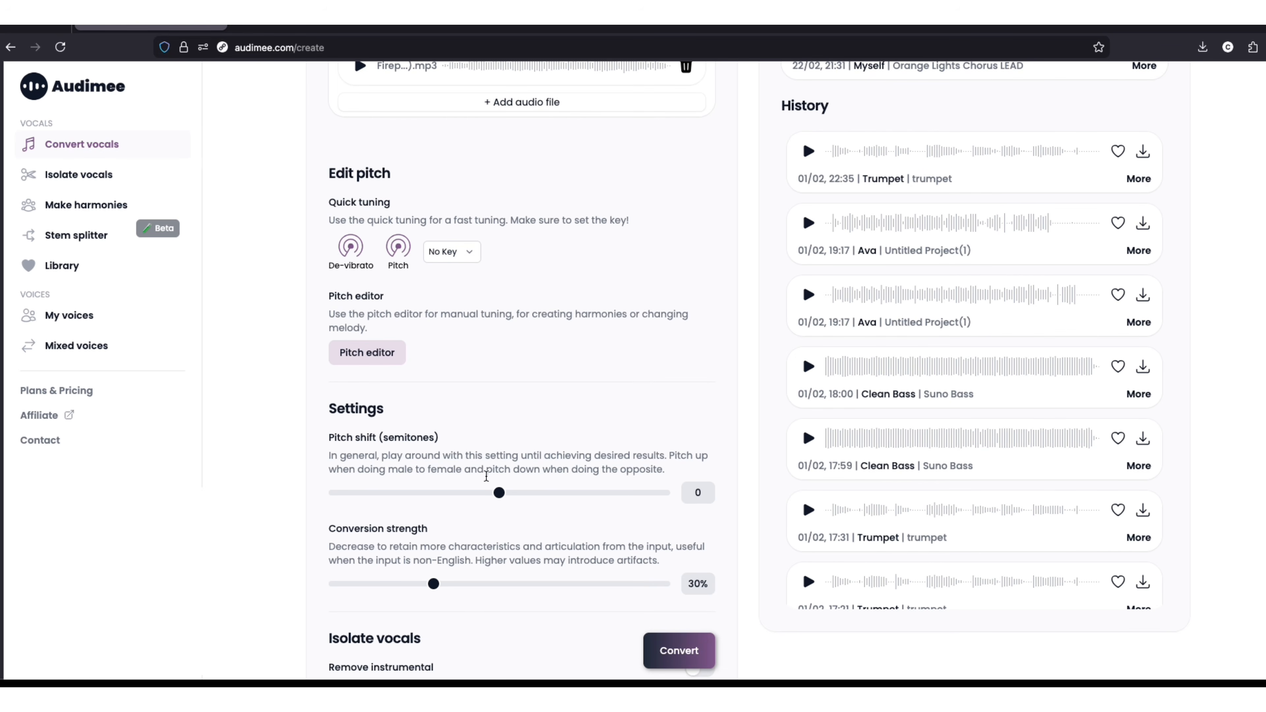
pyautogui.moveTo(499, 495); pyautogui.dragTo(418, 507)
pyautogui.scroll(-2, 570, 589)
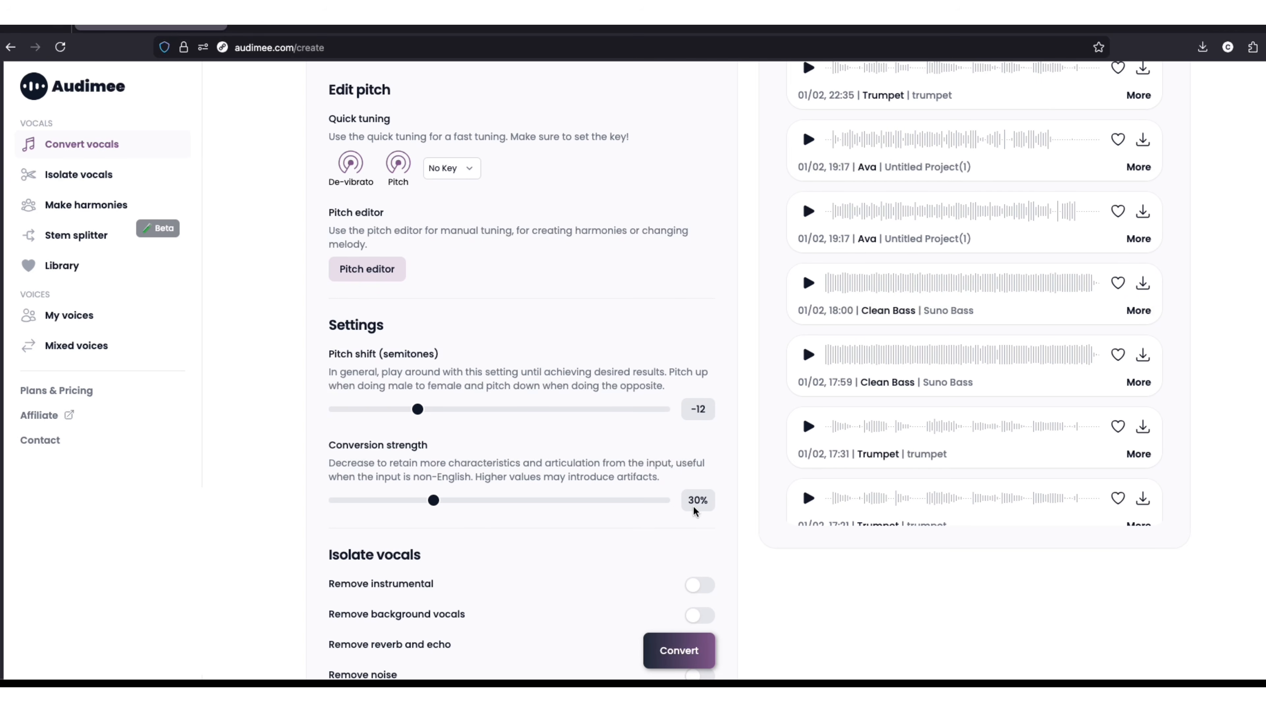
pyautogui.moveTo(445, 504); pyautogui.dragTo(451, 505)
# - Convert the vocals with reverb and echo removal turned on, and download the converted result as a 24-bit WAV
pyautogui.scroll(-3, 638, 550)
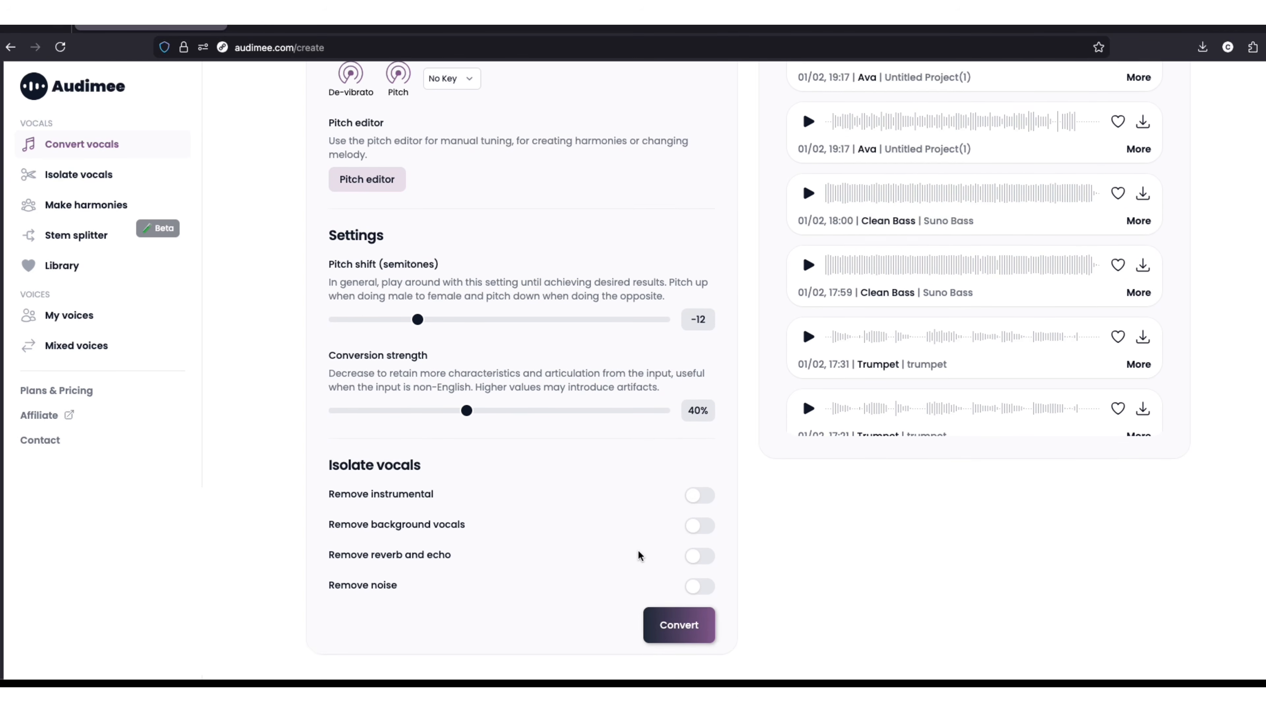
pyautogui.scroll(1, 638, 550)
pyautogui.scroll(-1, 638, 550)
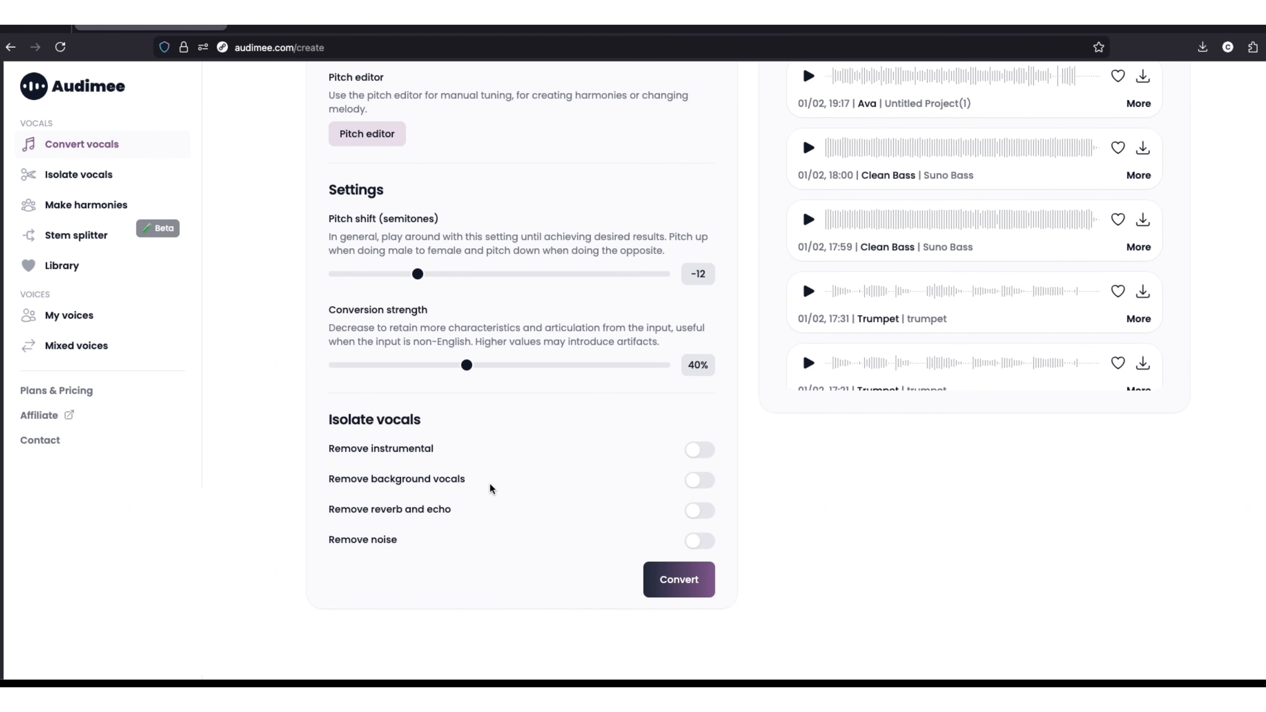
pyautogui.click(694, 514)
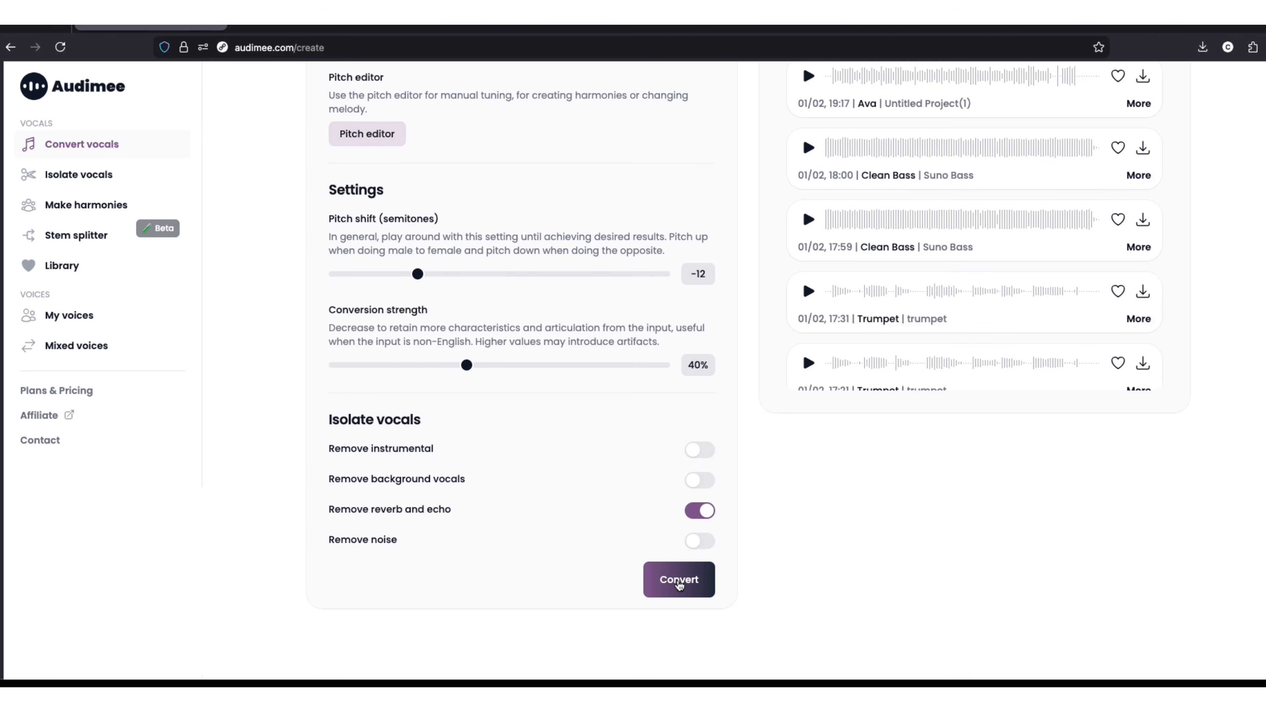
pyautogui.click(679, 581)
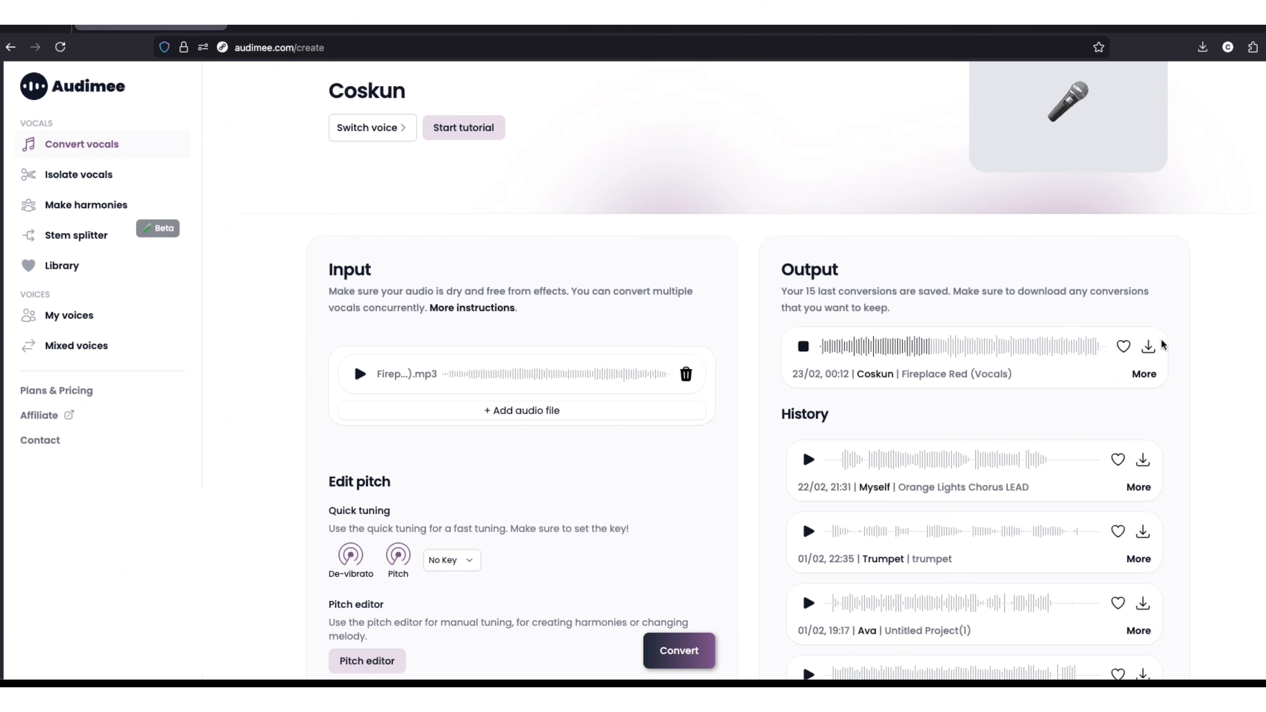
pyautogui.click(1155, 347)
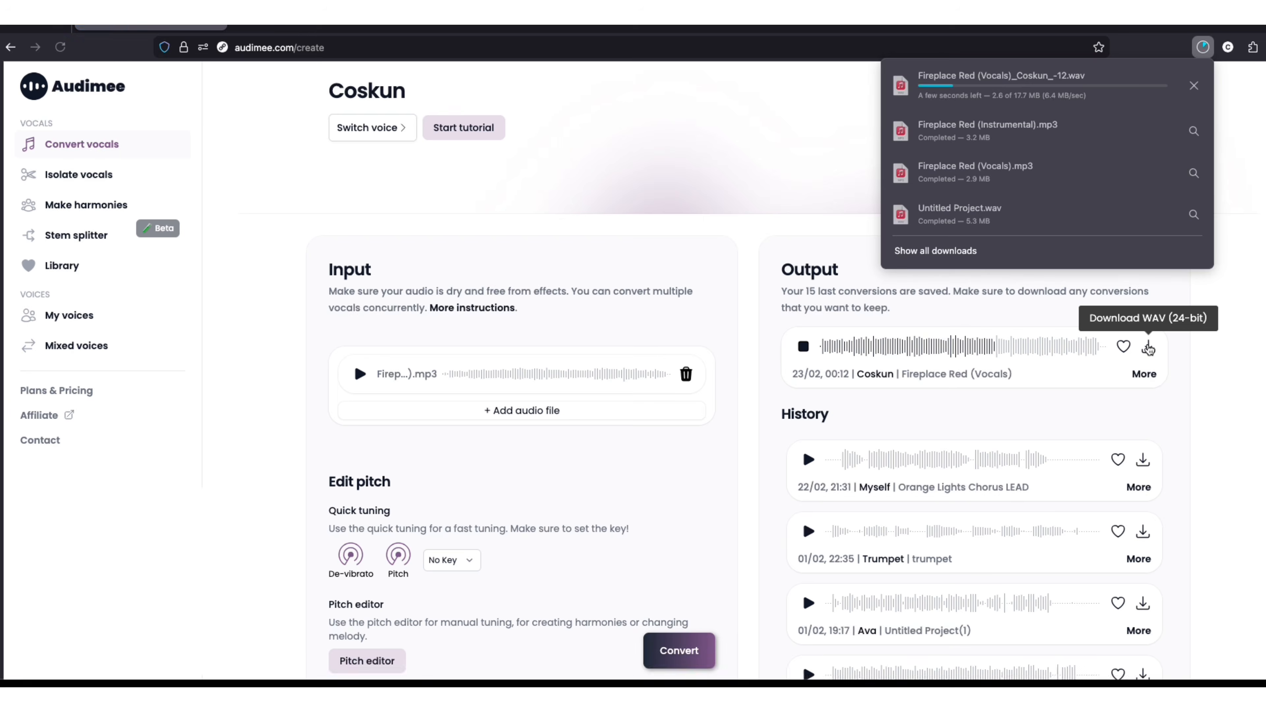